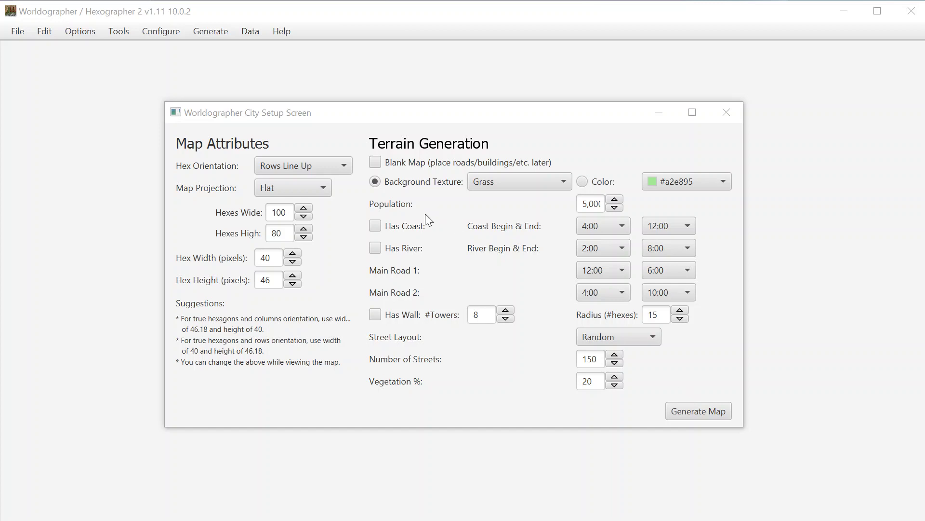
Generate a blank city map with the grass background texture and widen the side panel beside the map.
{"action": "left_click", "coordinate": [376, 162]}
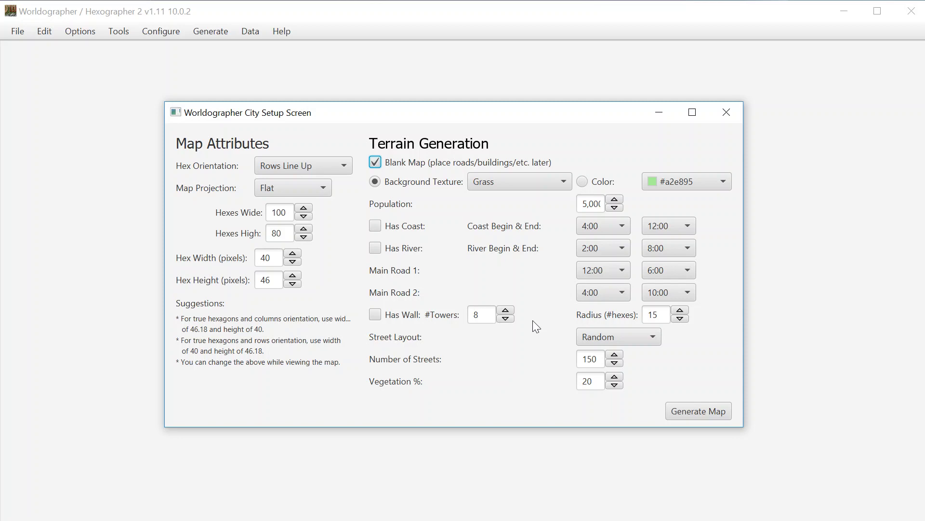
{"action": "left_click", "coordinate": [705, 415]}
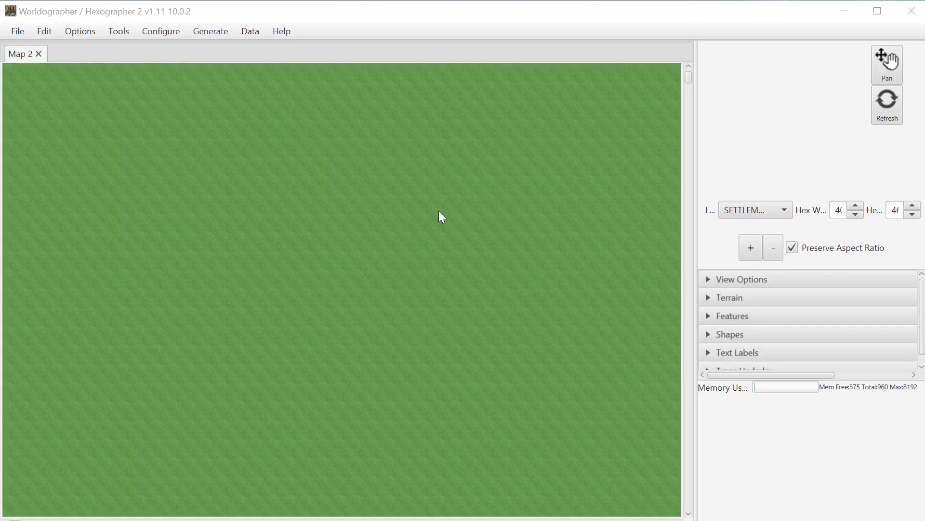
{"action": "left_click_drag", "start_coordinate": [687, 237], "coordinate": [619, 233]}
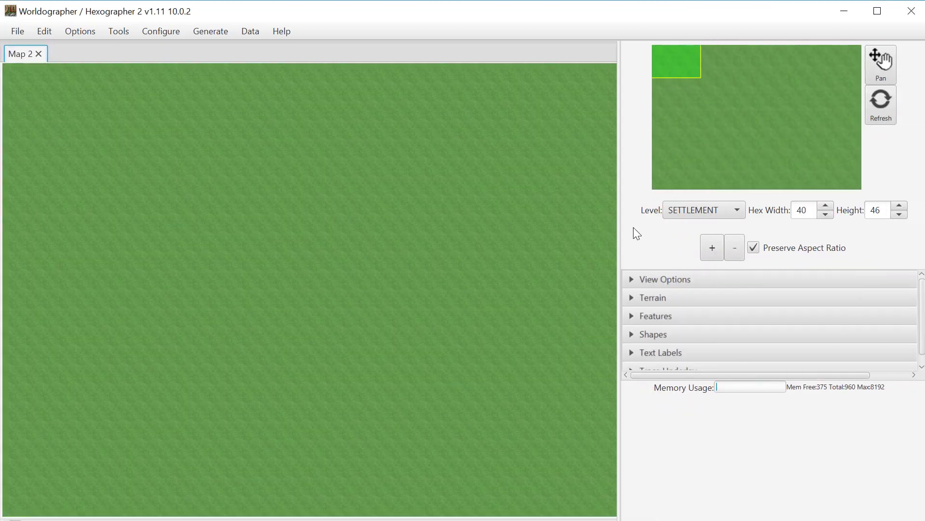
Zoom the map out to a hex width of 10.6 and centre the view near its upper edge.
{"action": "left_click_drag", "start_coordinate": [668, 73], "coordinate": [758, 112]}
{"action": "left_click", "coordinate": [735, 245]}
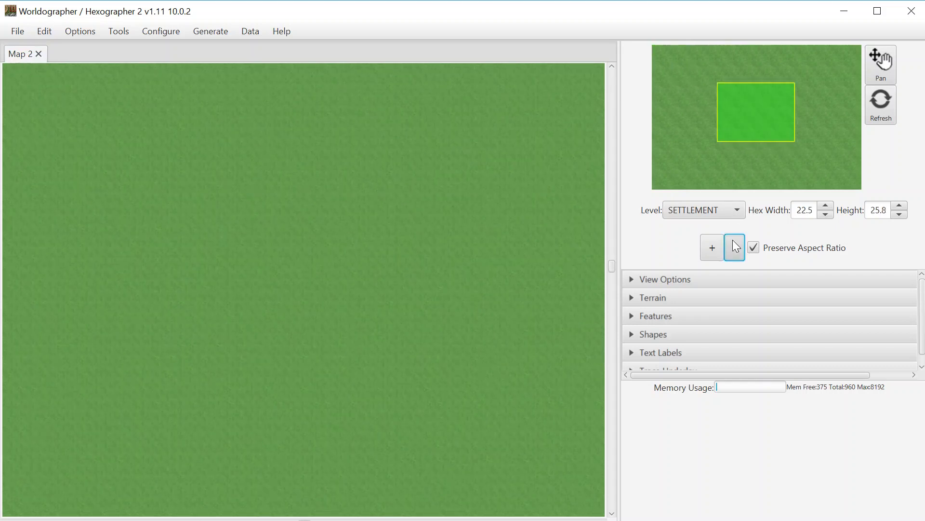
{"action": "left_click", "coordinate": [735, 248]}
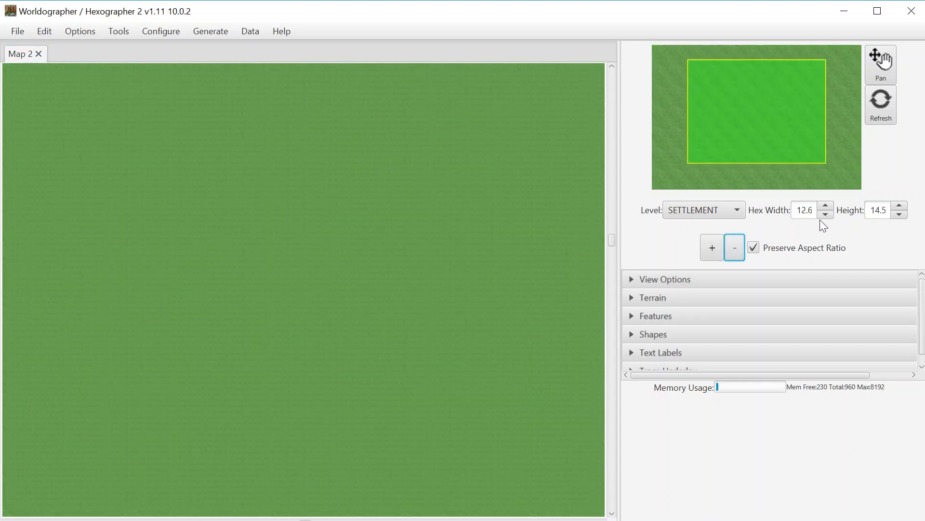
{"action": "left_click", "coordinate": [825, 215]}
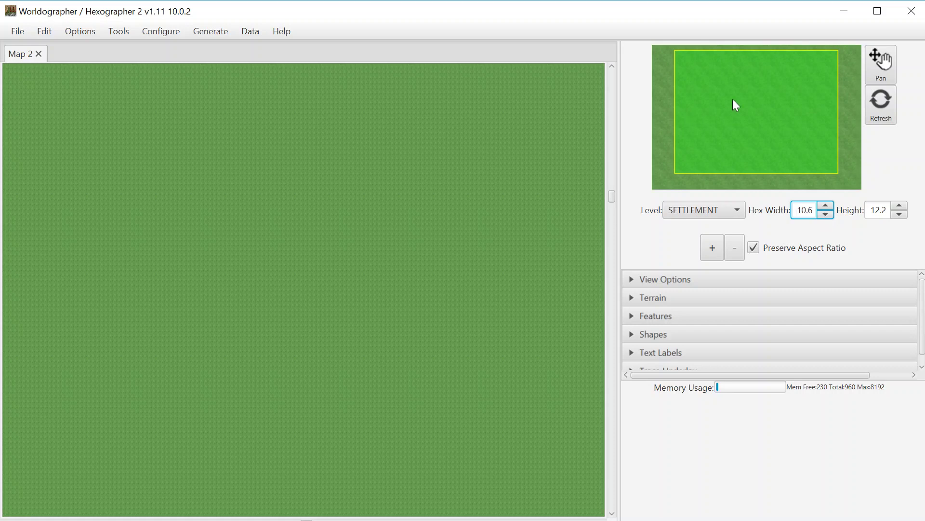
{"action": "left_click", "coordinate": [754, 100]}
{"action": "left_click_drag", "start_coordinate": [757, 103], "coordinate": [756, 108]}
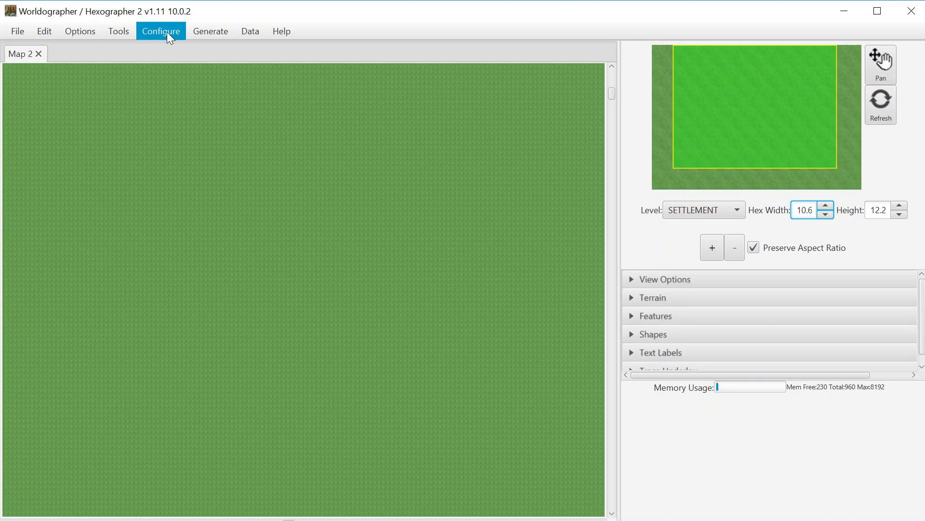
Generate a settlement coast that begins at the 10:00 position and ends at 2:00.
{"action": "left_click", "coordinate": [200, 34]}
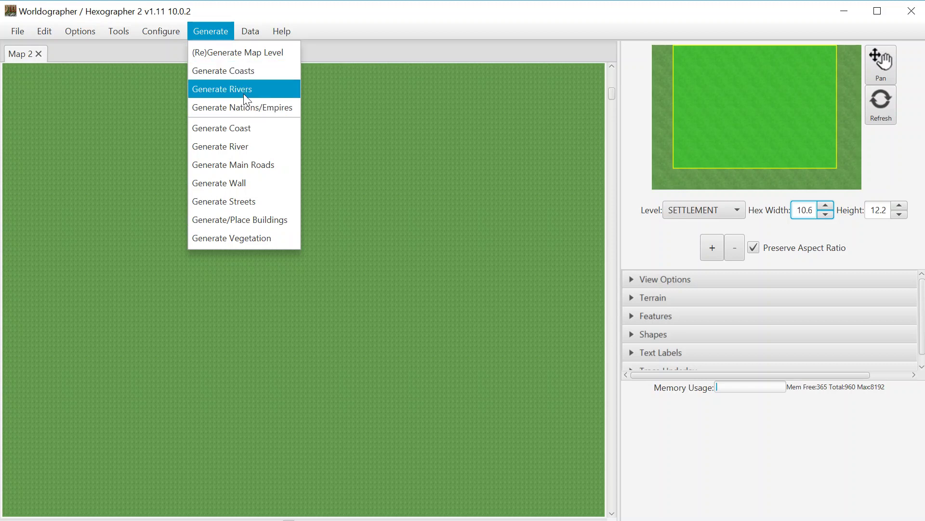
{"action": "left_click", "coordinate": [245, 129]}
{"action": "left_click_drag", "start_coordinate": [851, 311], "coordinate": [554, 266]}
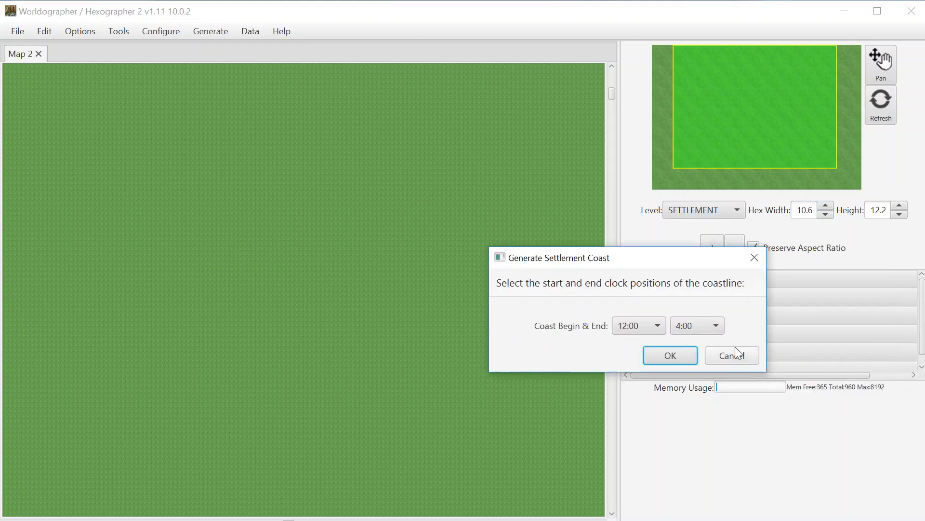
{"action": "left_click", "coordinate": [647, 327]}
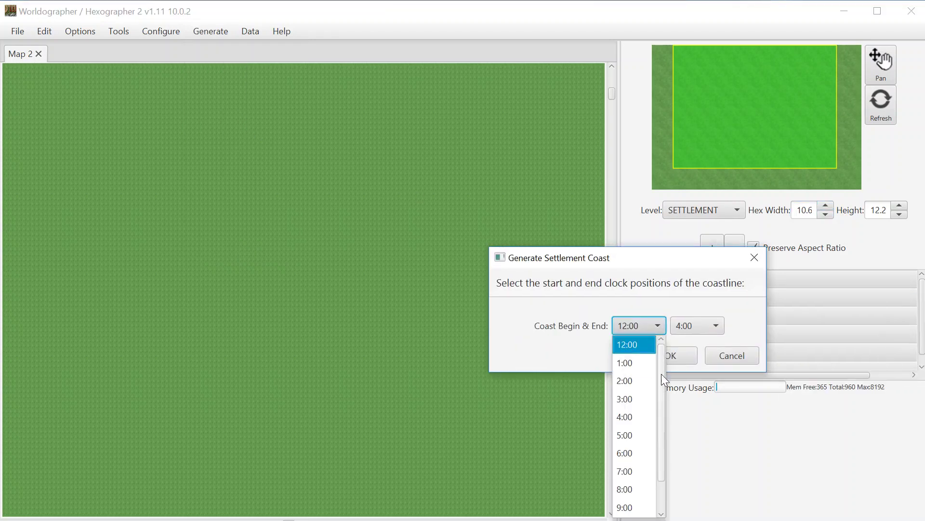
{"action": "left_click_drag", "start_coordinate": [662, 374], "coordinate": [672, 448]}
{"action": "left_click", "coordinate": [627, 489]}
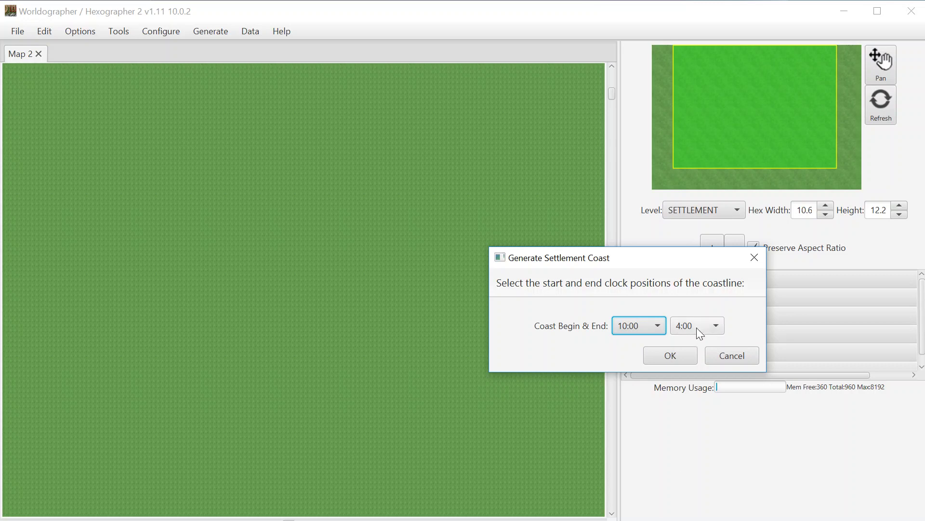
{"action": "left_click", "coordinate": [696, 328]}
{"action": "left_click", "coordinate": [702, 378]}
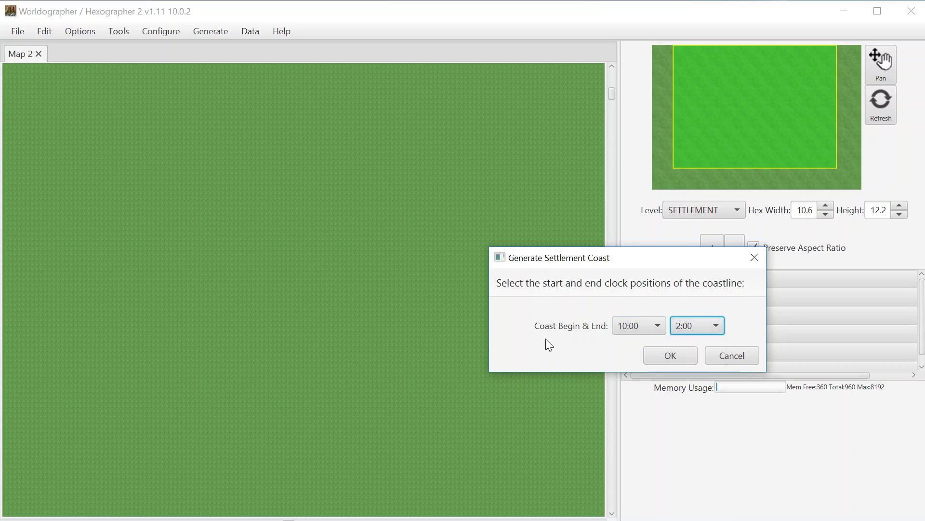
{"action": "left_click", "coordinate": [674, 358]}
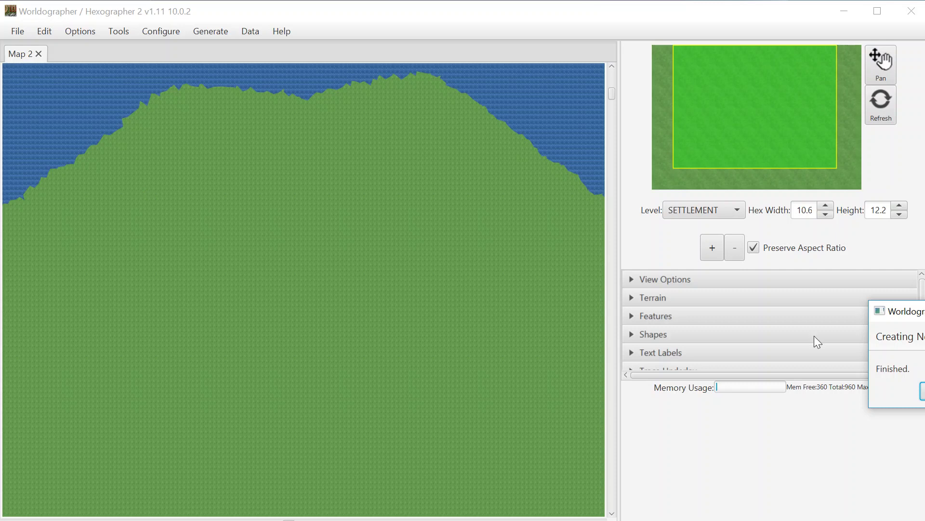
{"action": "left_click", "coordinate": [923, 391]}
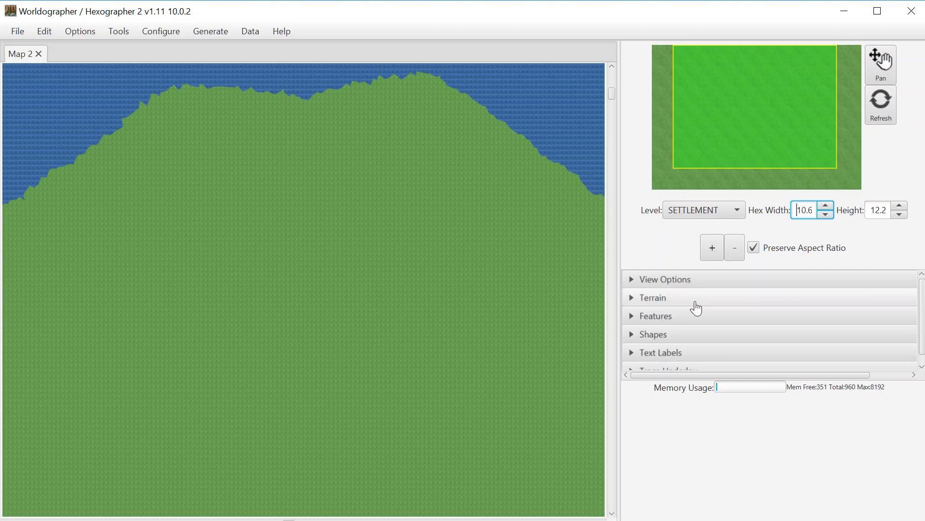
Examine the stroke, fill and layer settings of the generated coastline shape and deselect it.
{"action": "left_click", "coordinate": [706, 338]}
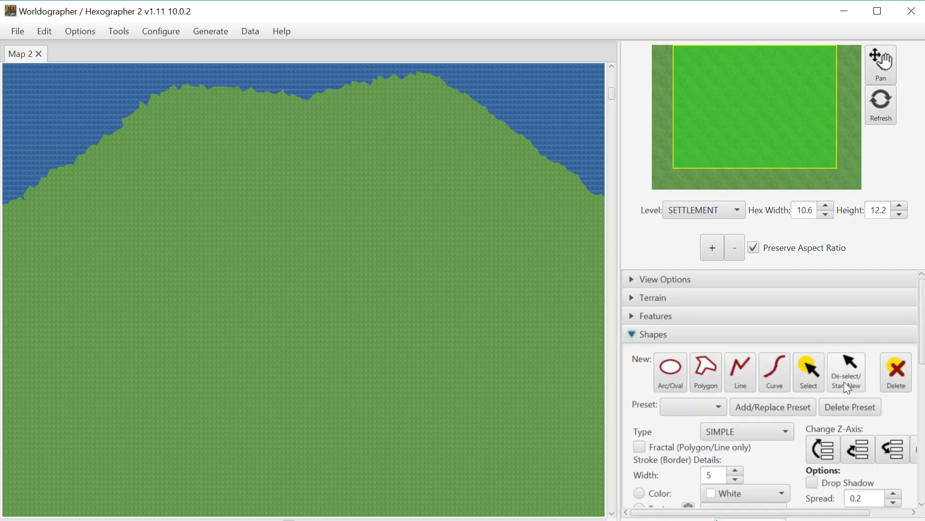
{"action": "left_click", "coordinate": [806, 380]}
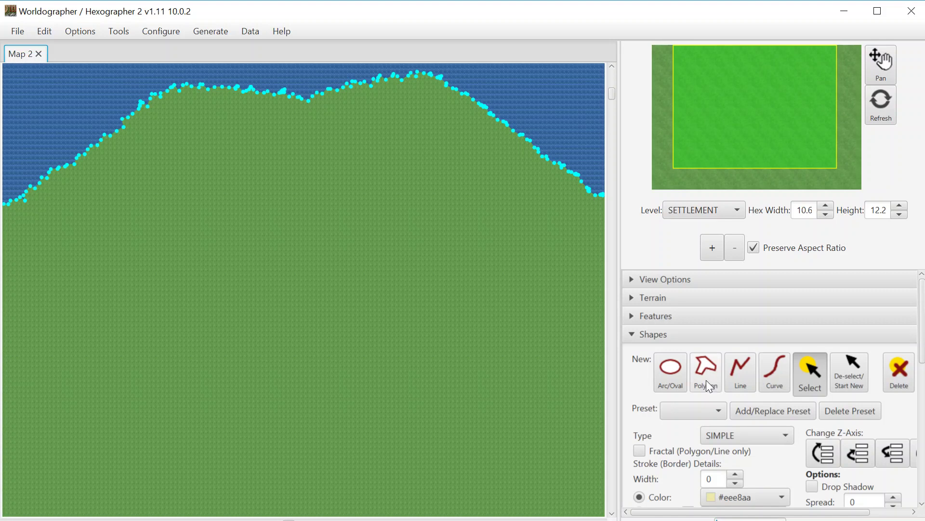
{"action": "scroll", "coordinate": [922, 344], "scroll_direction": "down", "scroll_amount": 5}
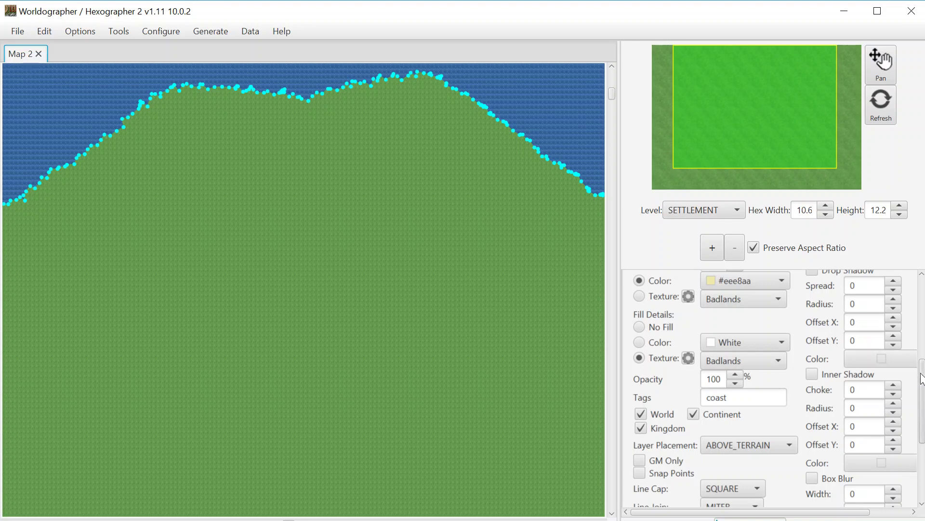
{"action": "left_click_drag", "start_coordinate": [921, 378], "coordinate": [904, 286]}
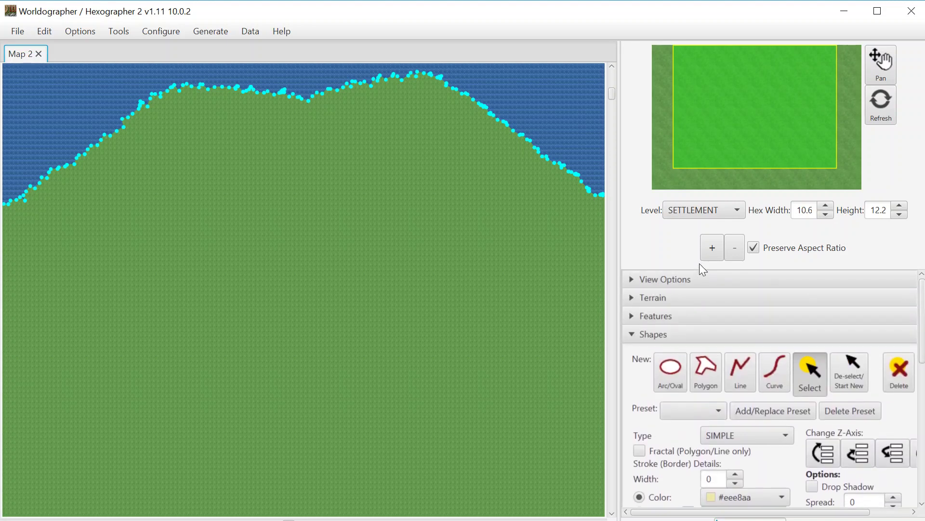
{"action": "left_click", "coordinate": [850, 373]}
Generate a settlement river that begins at the 12:00 position and ends at 6:00.
{"action": "left_click", "coordinate": [207, 32]}
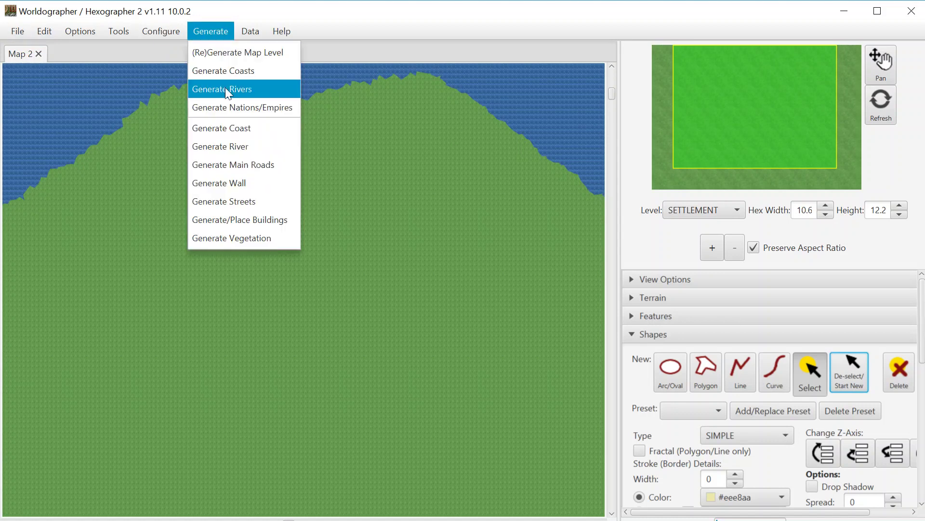
{"action": "left_click", "coordinate": [257, 149]}
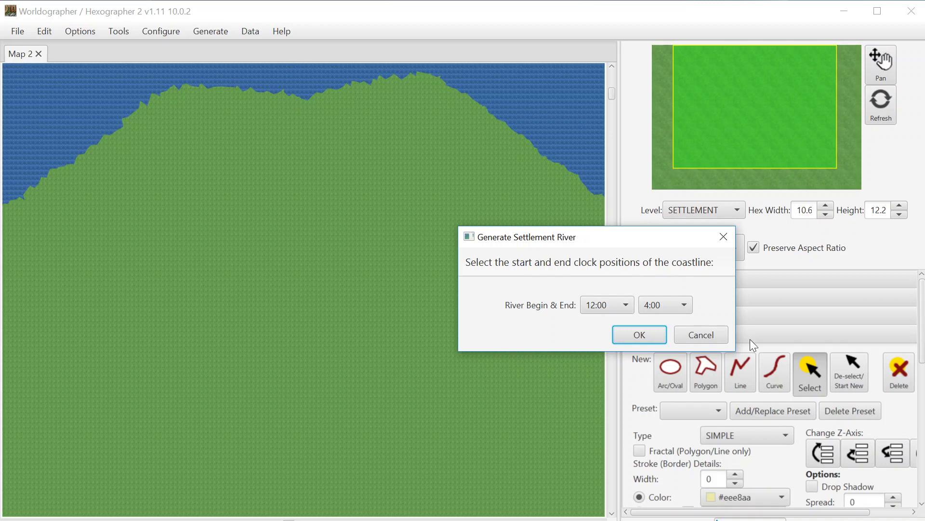
{"action": "left_click", "coordinate": [666, 305]}
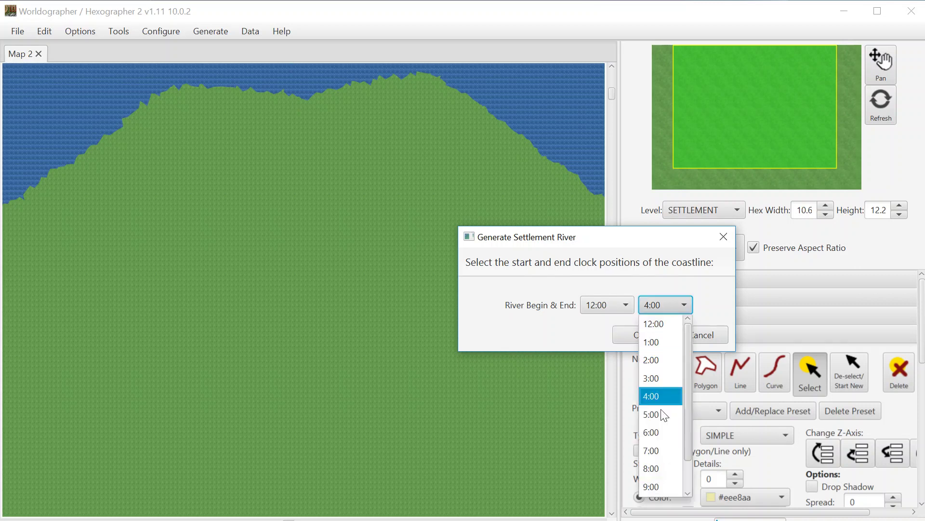
{"action": "left_click", "coordinate": [665, 434]}
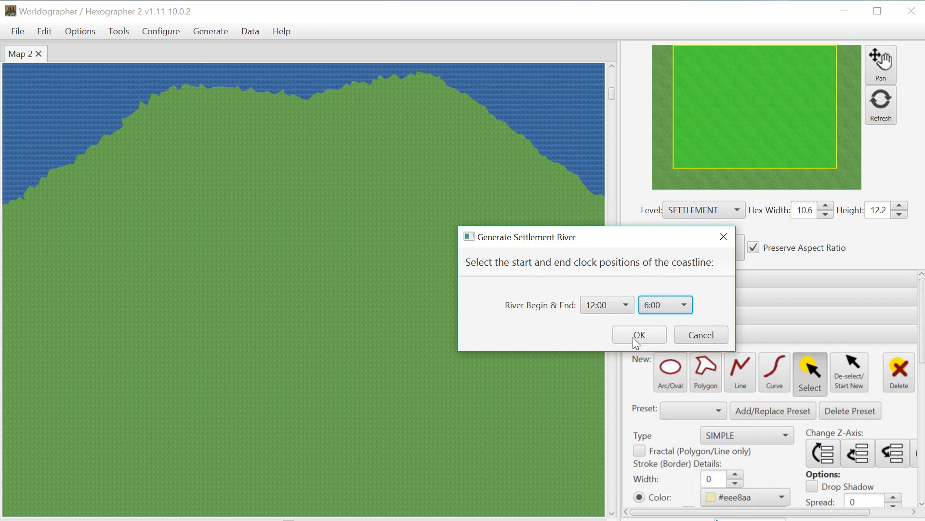
{"action": "left_click", "coordinate": [638, 336]}
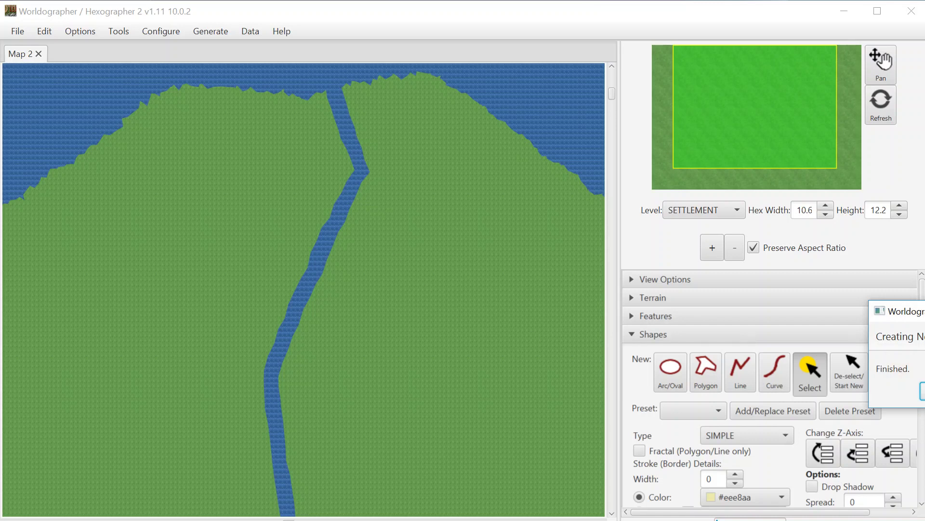
{"action": "key", "text": "Return"}
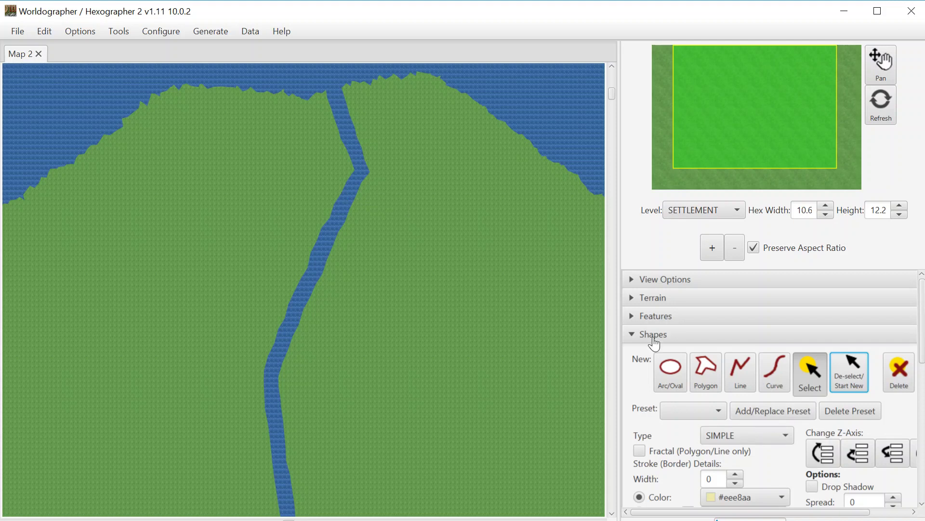
Try generating main roads from 12:00 to 5:00 and from 2:00 to 6:00, and undo them.
{"action": "left_click", "coordinate": [217, 35]}
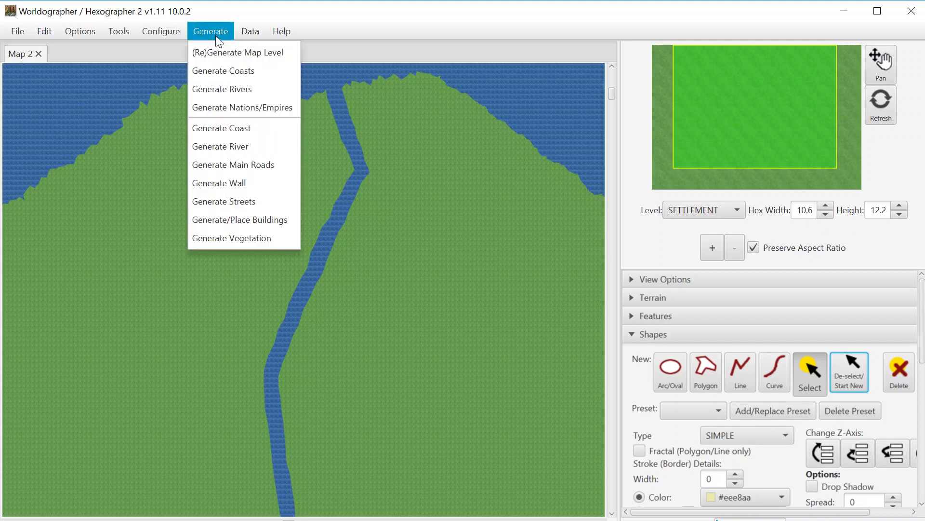
{"action": "left_click", "coordinate": [229, 169]}
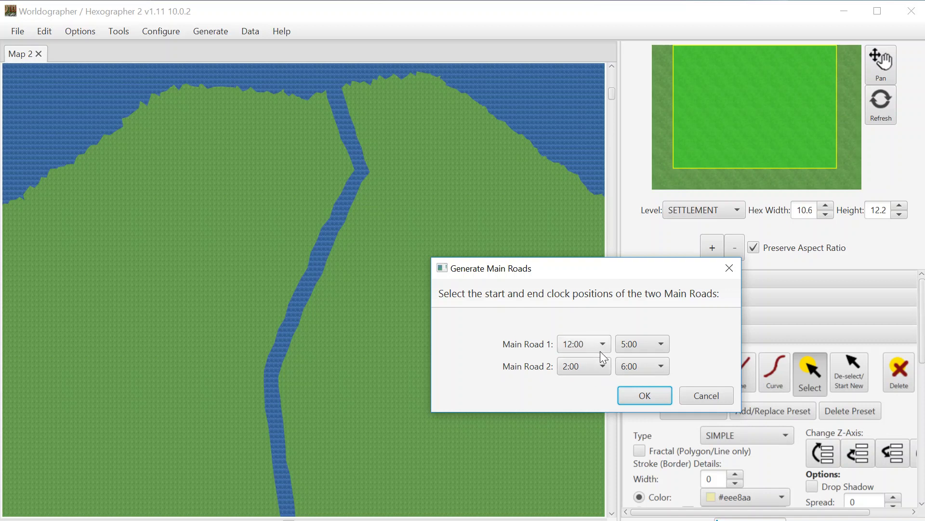
{"action": "left_click", "coordinate": [639, 400]}
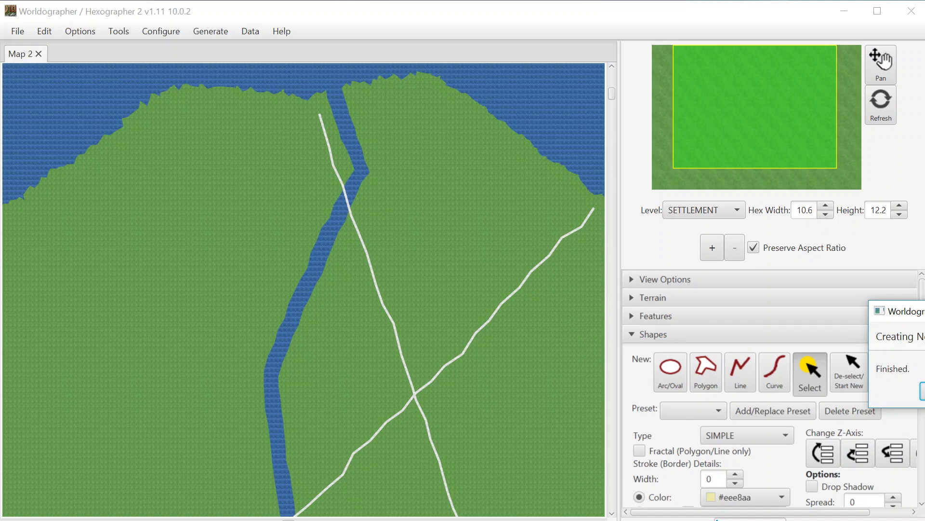
{"action": "left_click", "coordinate": [50, 31]}
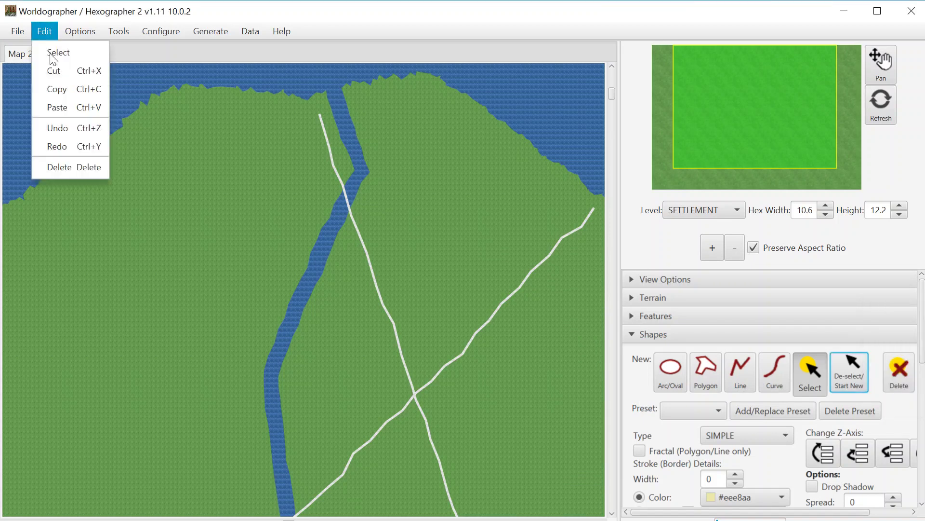
{"action": "left_click", "coordinate": [62, 128]}
Try generating main roads that begin at 1:00 and 3:00, and undo them.
{"action": "left_click", "coordinate": [215, 32]}
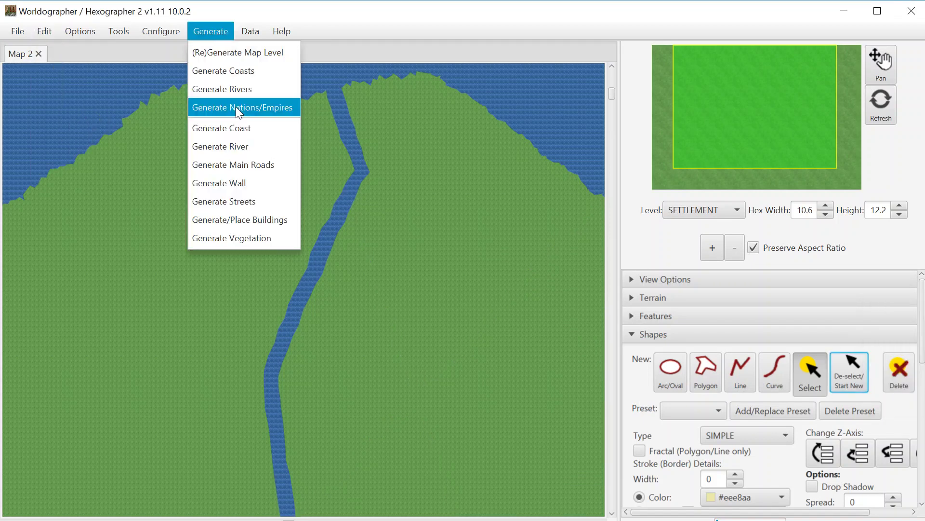
{"action": "left_click", "coordinate": [243, 173]}
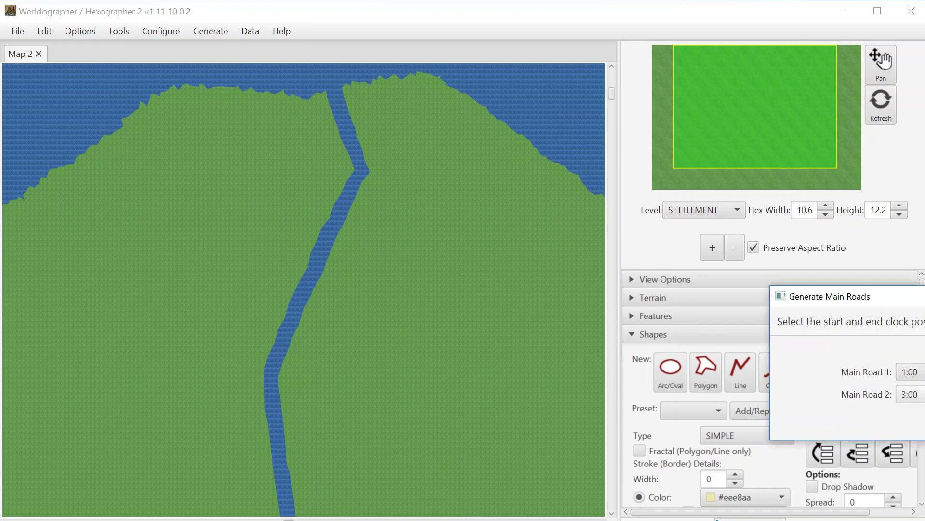
{"action": "key", "text": "Return"}
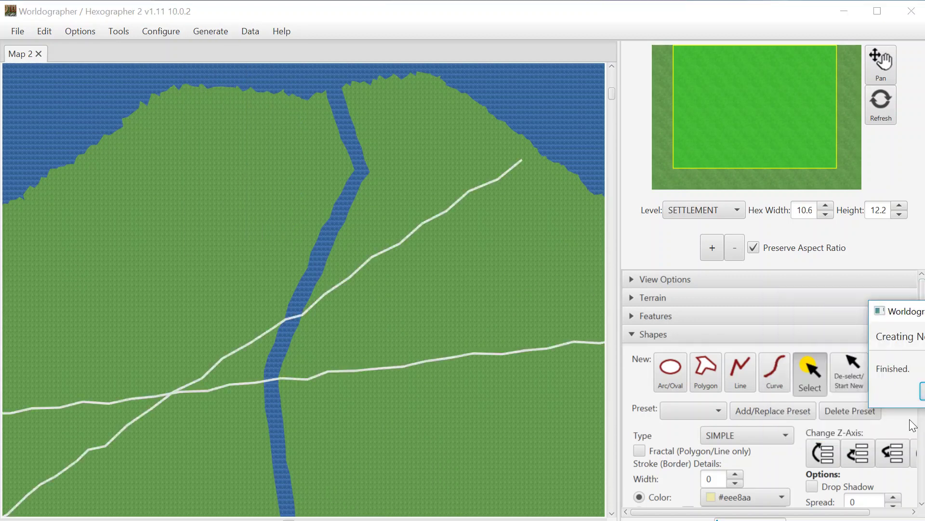
{"action": "key", "text": "Return"}
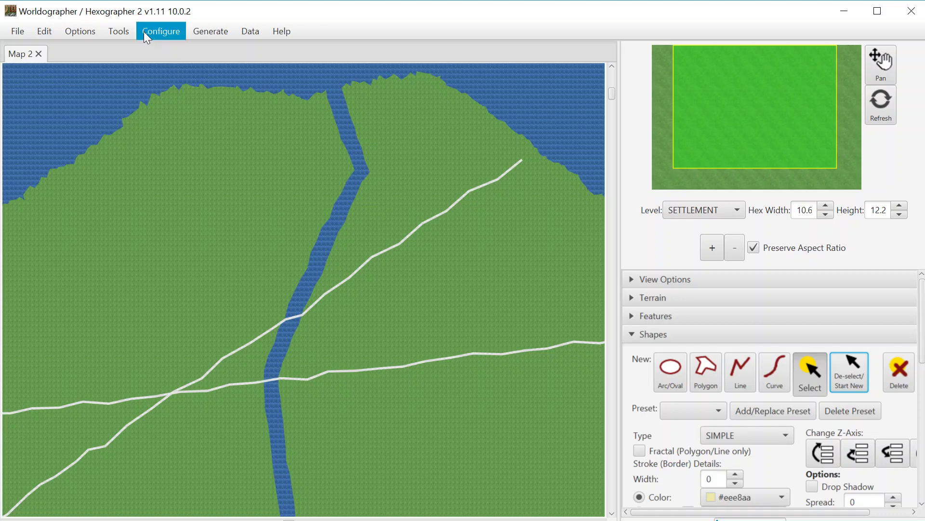
{"action": "left_click", "coordinate": [44, 31]}
{"action": "left_click", "coordinate": [78, 124]}
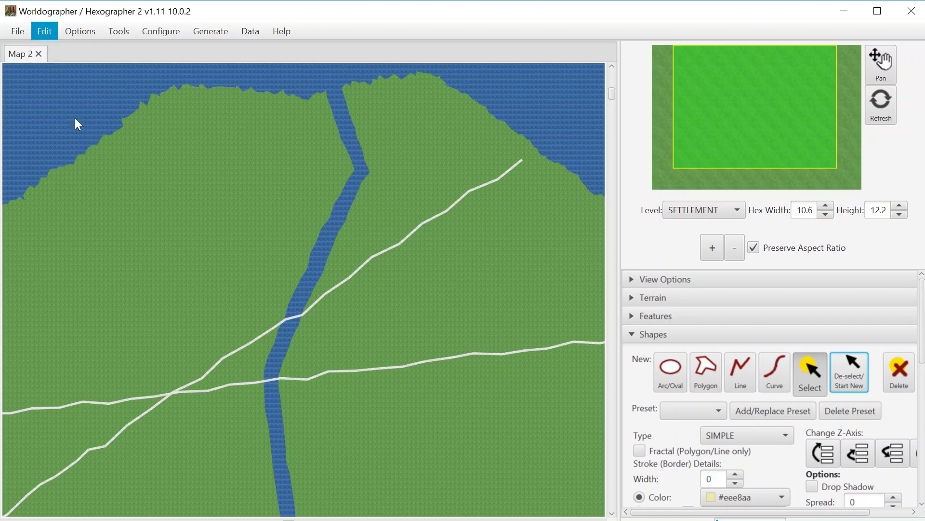
Try generating main roads from 1:00 to 7:00 and from 3:00 to 9:00, and undo them.
{"action": "left_click", "coordinate": [201, 32]}
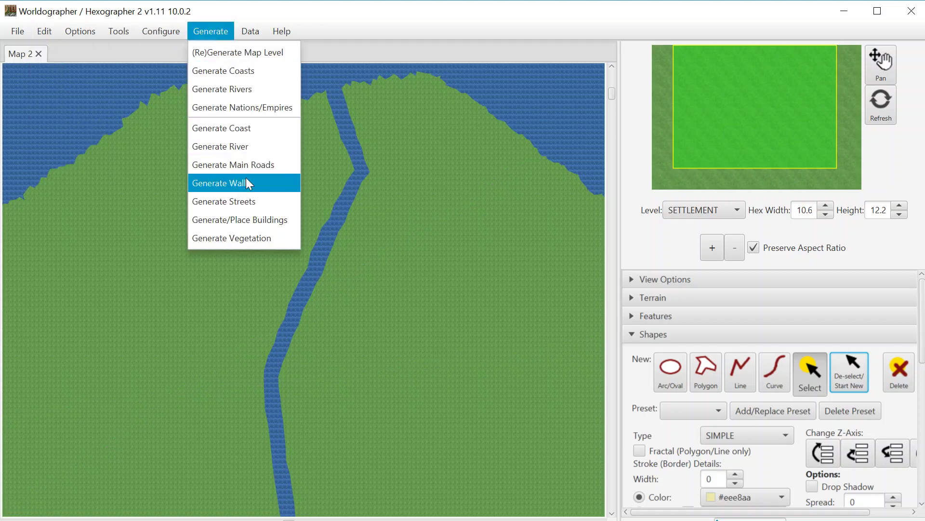
{"action": "left_click", "coordinate": [251, 166]}
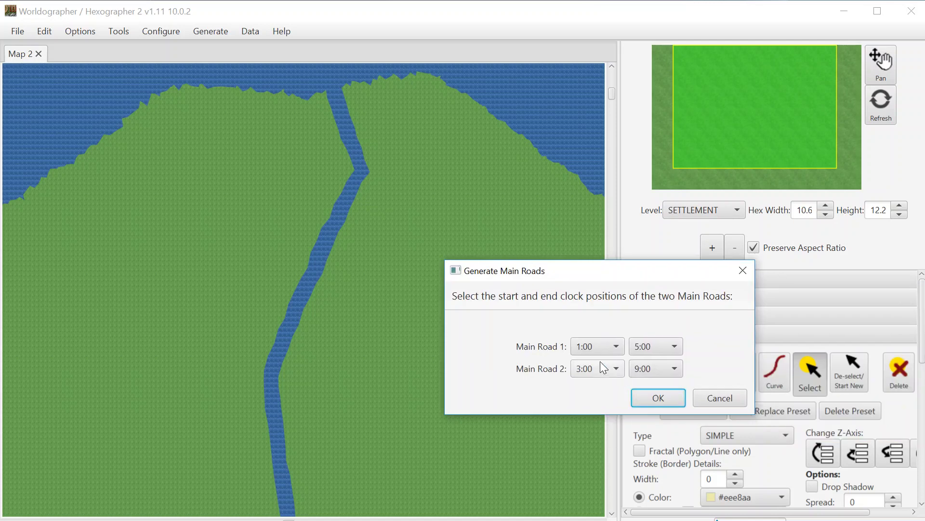
{"action": "left_click", "coordinate": [605, 352]}
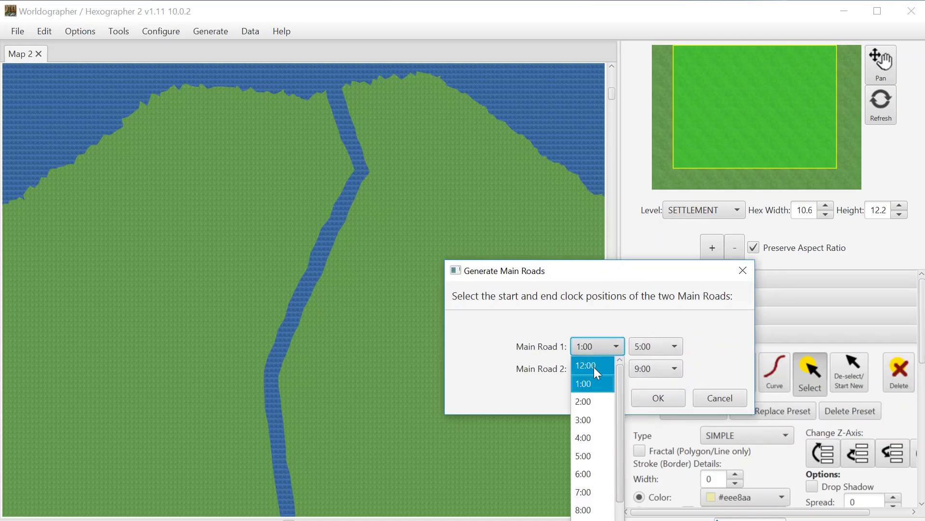
{"action": "left_click", "coordinate": [542, 354]}
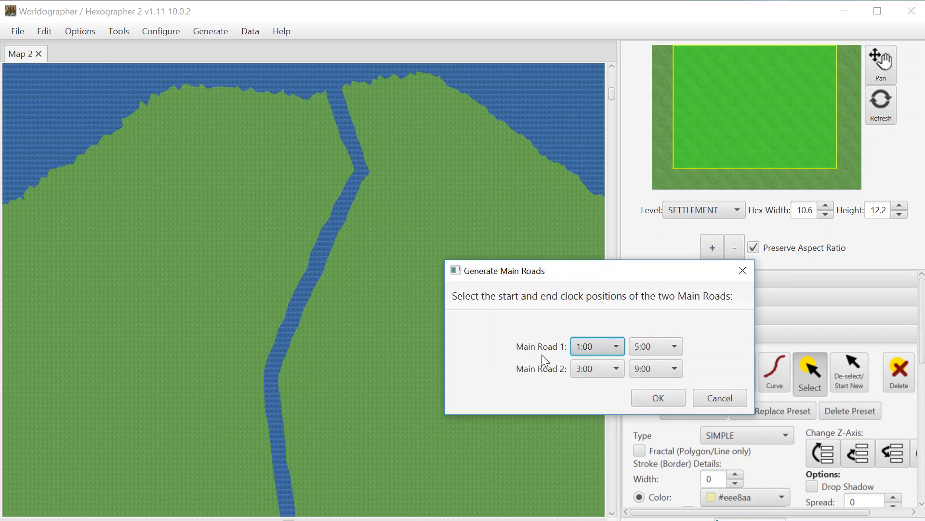
{"action": "left_click", "coordinate": [596, 345]}
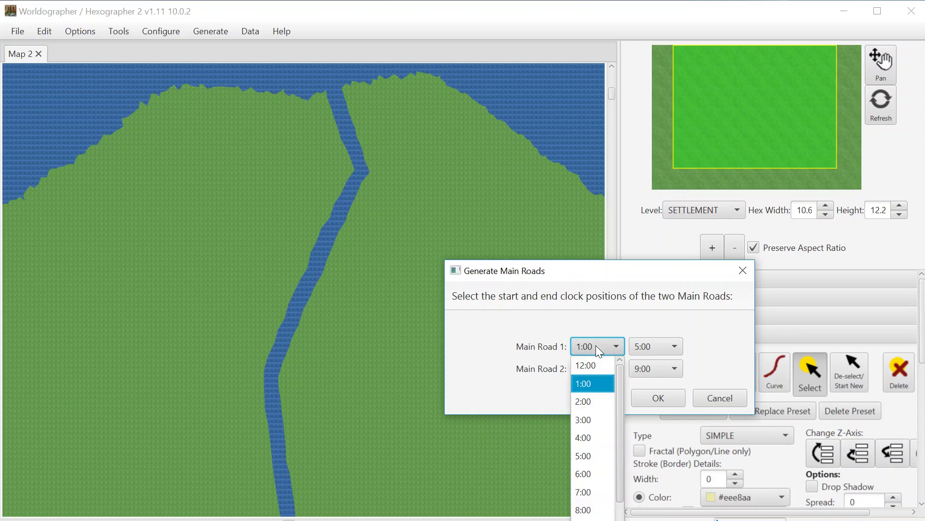
{"action": "left_click", "coordinate": [609, 328]}
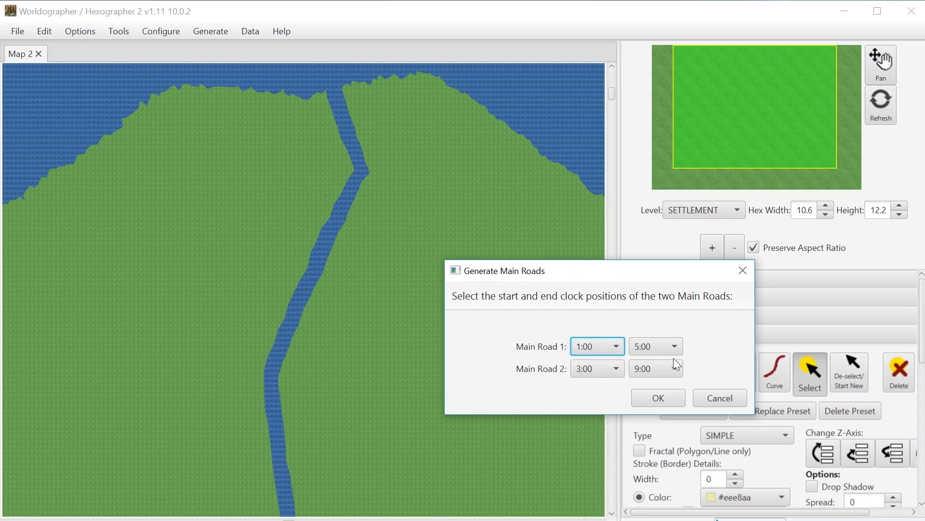
{"action": "left_click", "coordinate": [655, 346]}
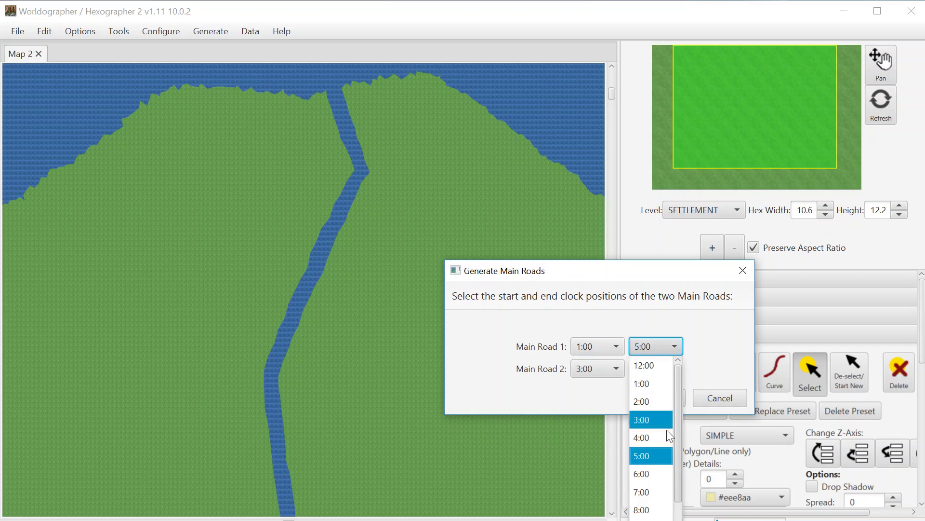
{"action": "scroll", "coordinate": [676, 458], "scroll_direction": "down", "scroll_amount": 2}
{"action": "left_click", "coordinate": [655, 493]}
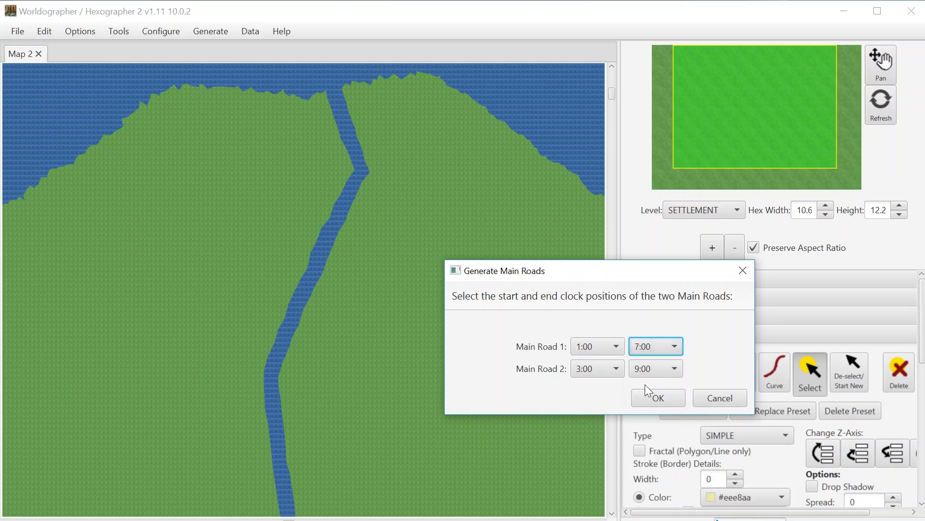
{"action": "left_click", "coordinate": [650, 396]}
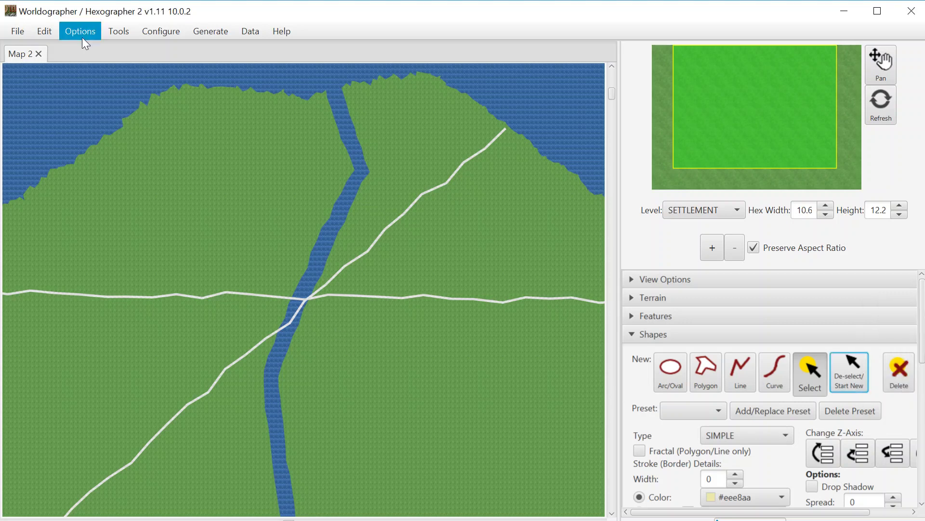
{"action": "left_click", "coordinate": [52, 31]}
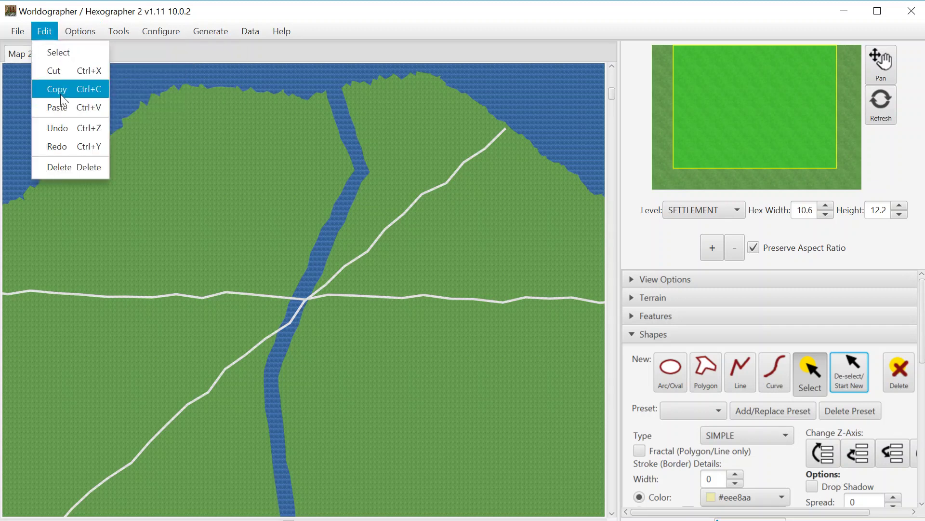
{"action": "left_click", "coordinate": [67, 123]}
Generate two main roads, the first from 3:00 to 9:00 and the second beginning at 1:00.
{"action": "left_click", "coordinate": [159, 30]}
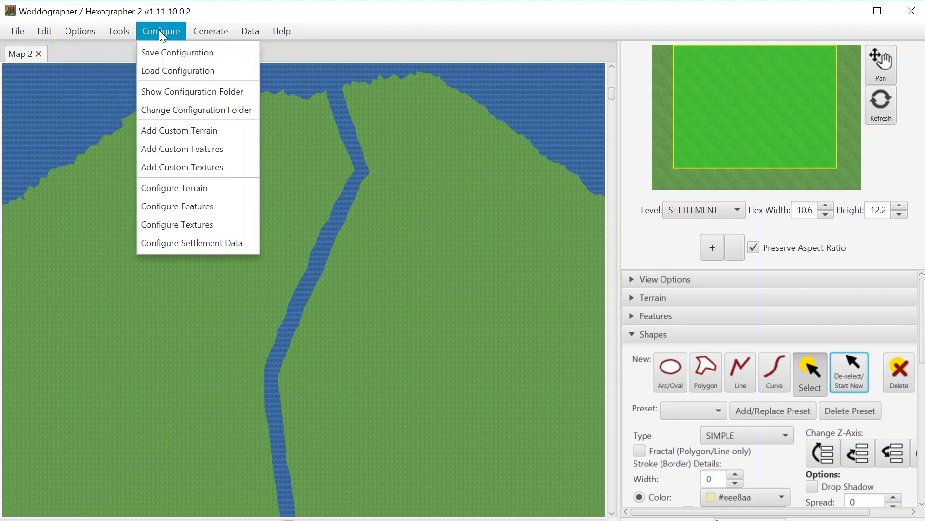
{"action": "mouse_move", "coordinate": [210, 31]}
{"action": "left_click", "coordinate": [253, 165]}
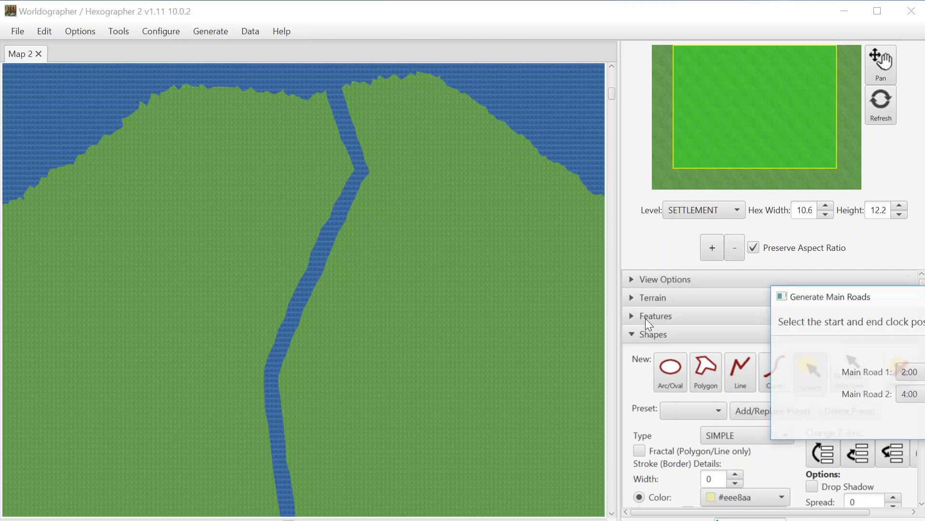
{"action": "left_click_drag", "start_coordinate": [893, 307], "coordinate": [625, 302]}
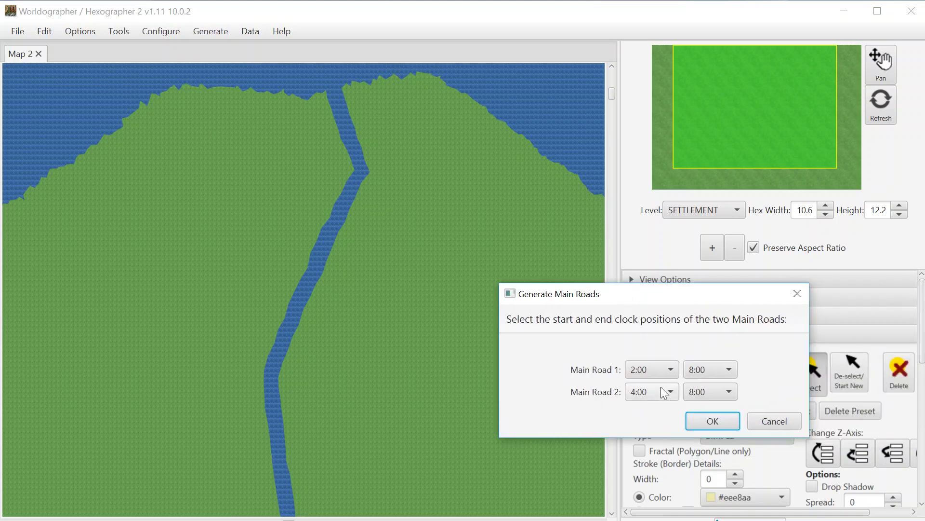
{"action": "left_click", "coordinate": [658, 369]}
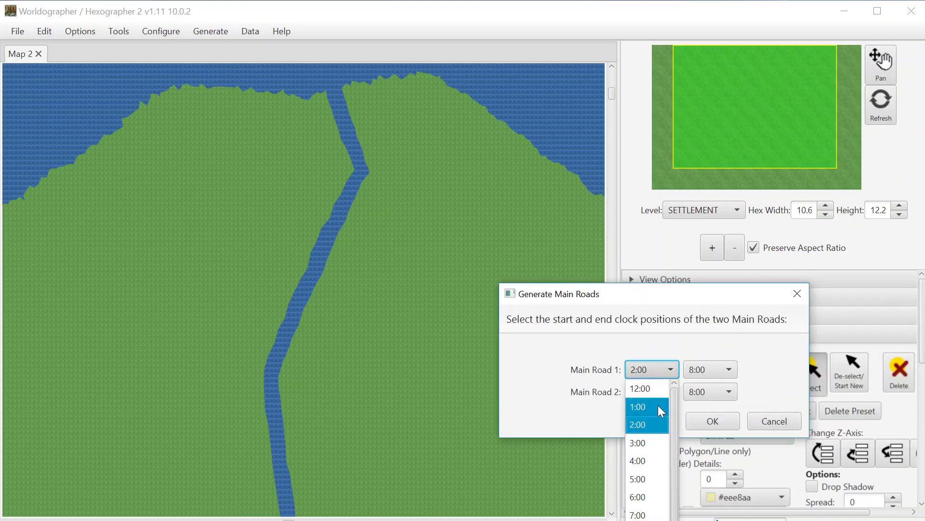
{"action": "left_click", "coordinate": [658, 441]}
{"action": "left_click", "coordinate": [713, 372]}
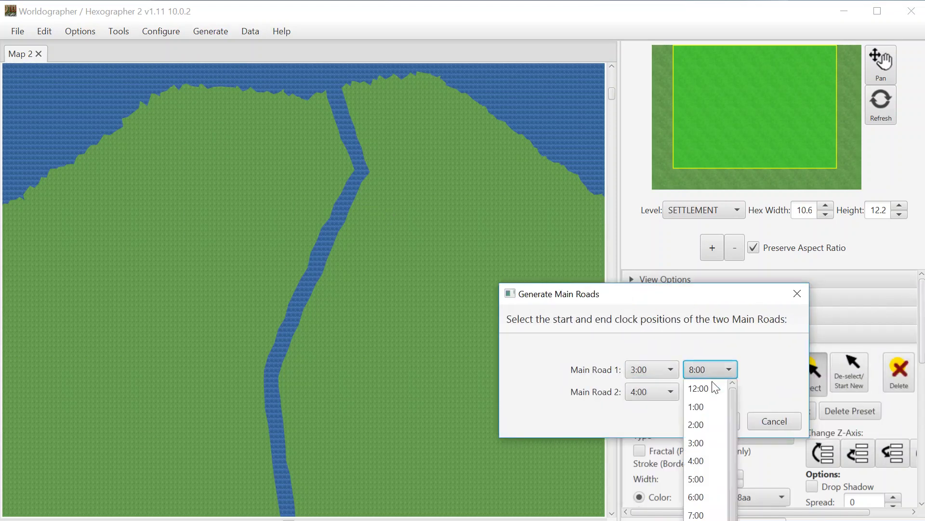
{"action": "left_click", "coordinate": [697, 520]}
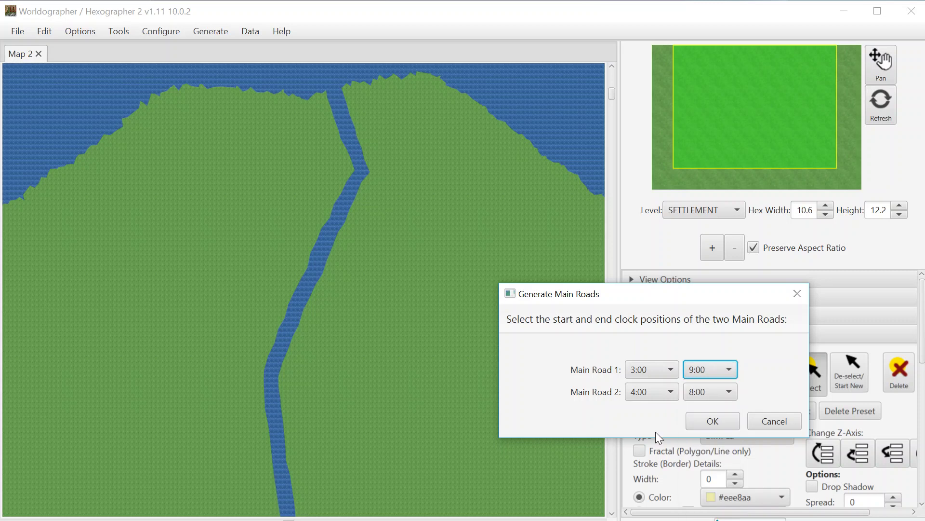
{"action": "left_click", "coordinate": [656, 397]}
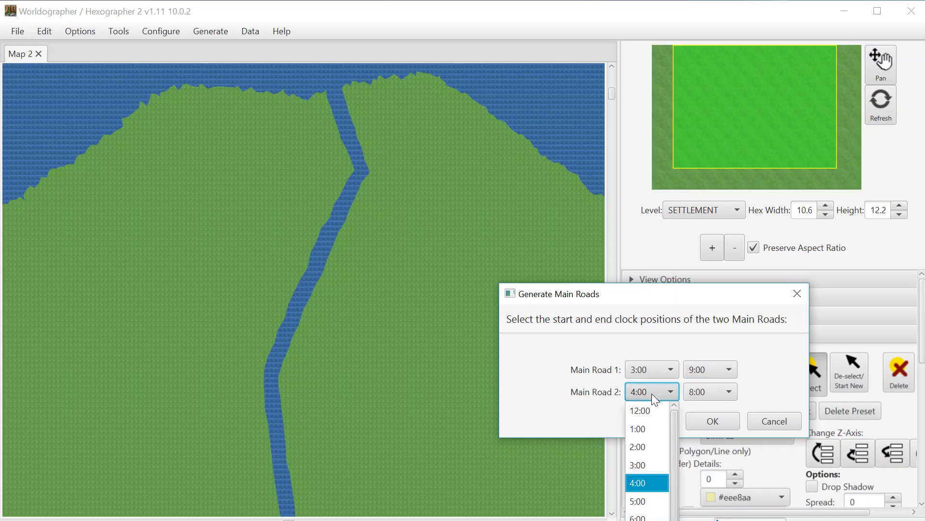
{"action": "left_click", "coordinate": [652, 428]}
{"action": "left_click", "coordinate": [694, 394]}
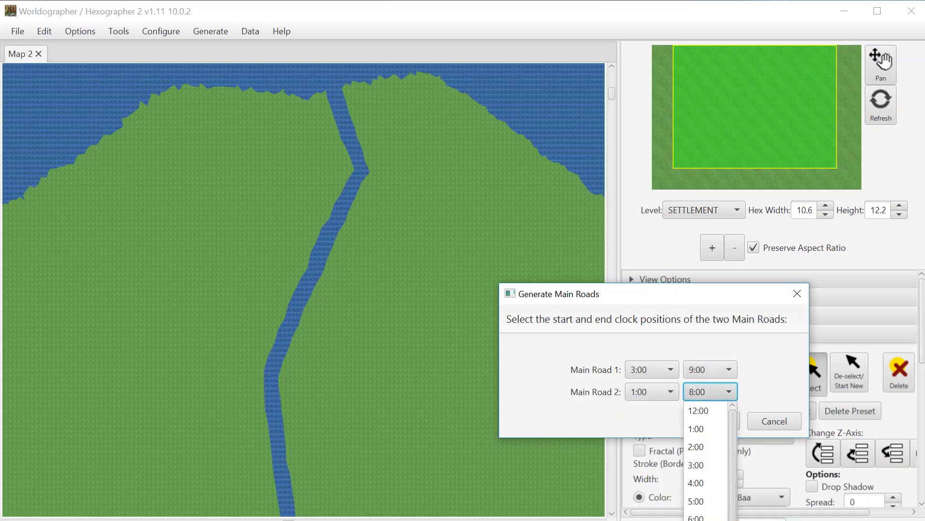
{"action": "left_click", "coordinate": [697, 520]}
{"action": "left_click", "coordinate": [711, 428]}
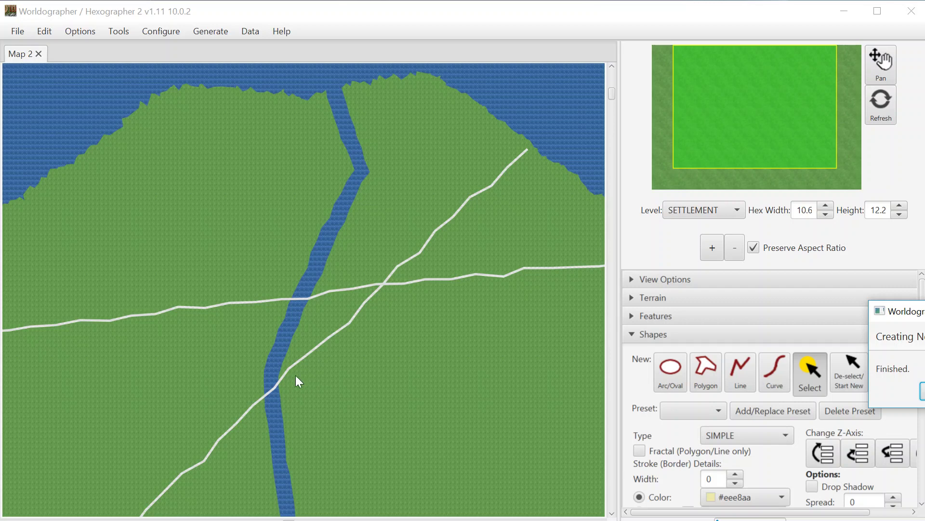
{"action": "left_click", "coordinate": [923, 390]}
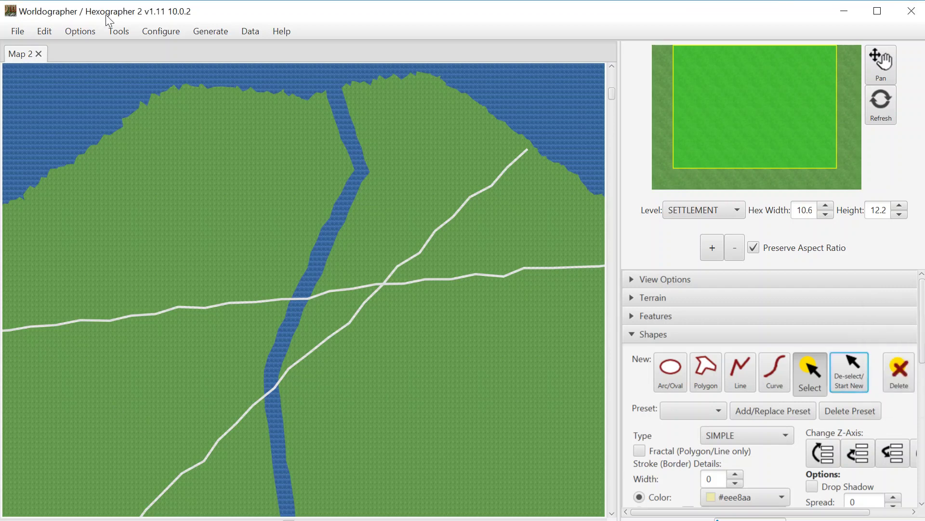
Generate 150 settlement streets with the Haphazard street layout.
{"action": "left_click", "coordinate": [213, 32]}
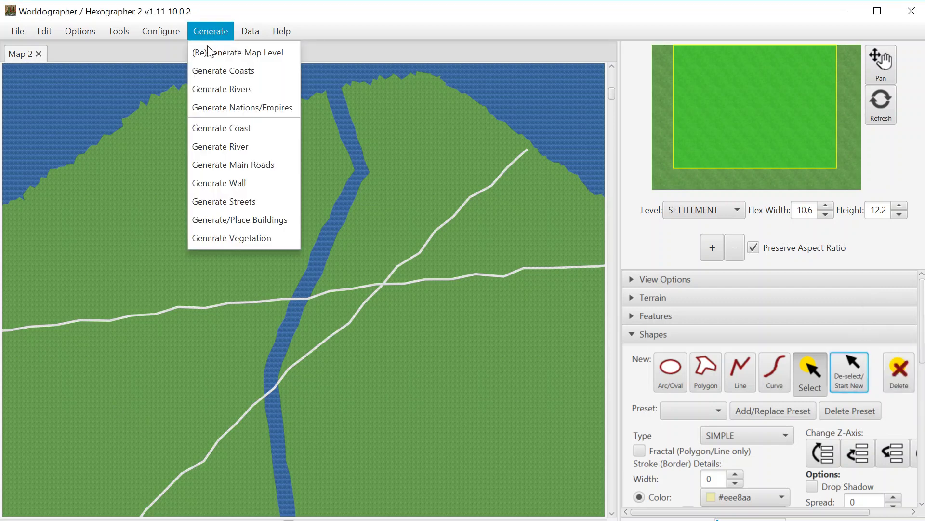
{"action": "left_click", "coordinate": [243, 202]}
{"action": "left_click_drag", "start_coordinate": [849, 300], "coordinate": [444, 139]}
{"action": "left_click", "coordinate": [487, 190]}
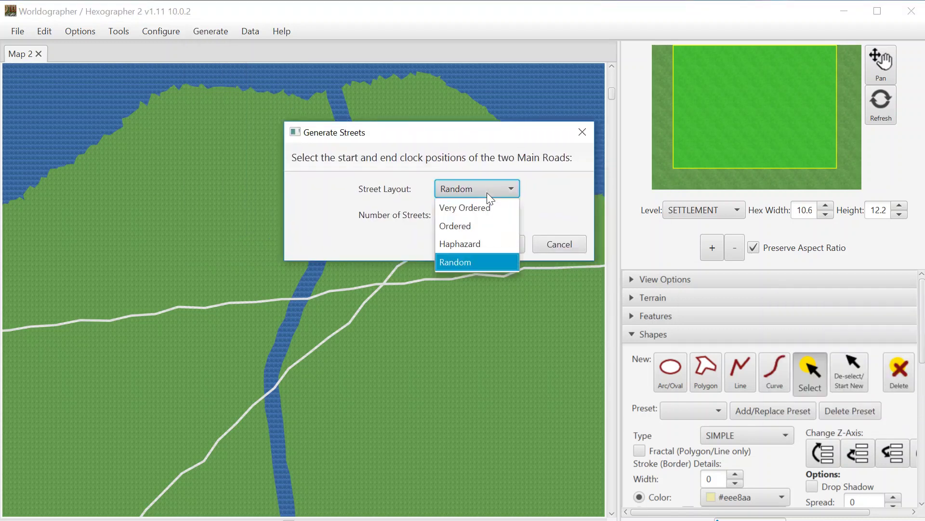
{"action": "left_click", "coordinate": [495, 241]}
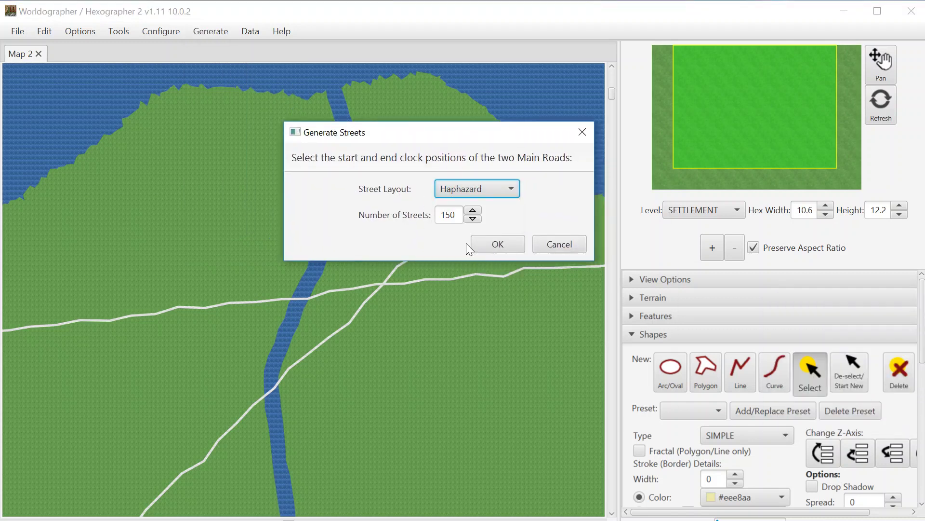
{"action": "left_click", "coordinate": [496, 244]}
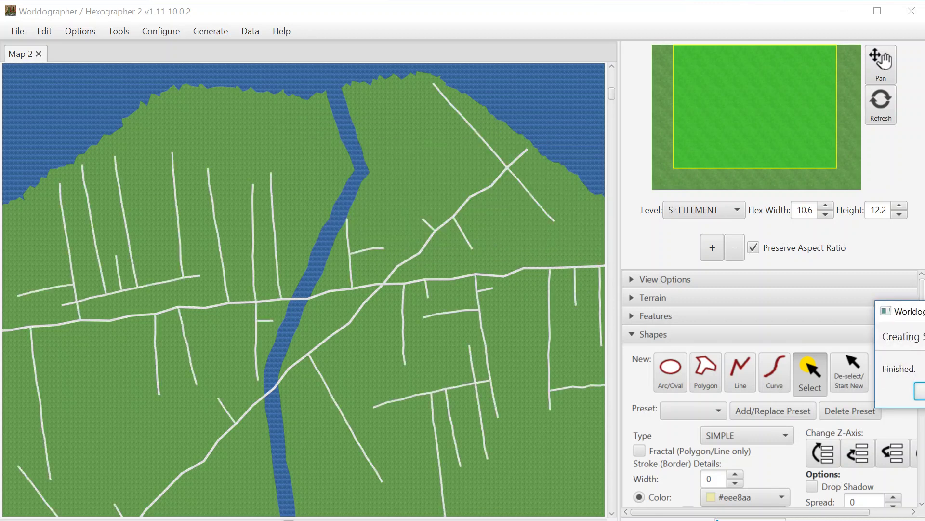
{"action": "left_click", "coordinate": [920, 392]}
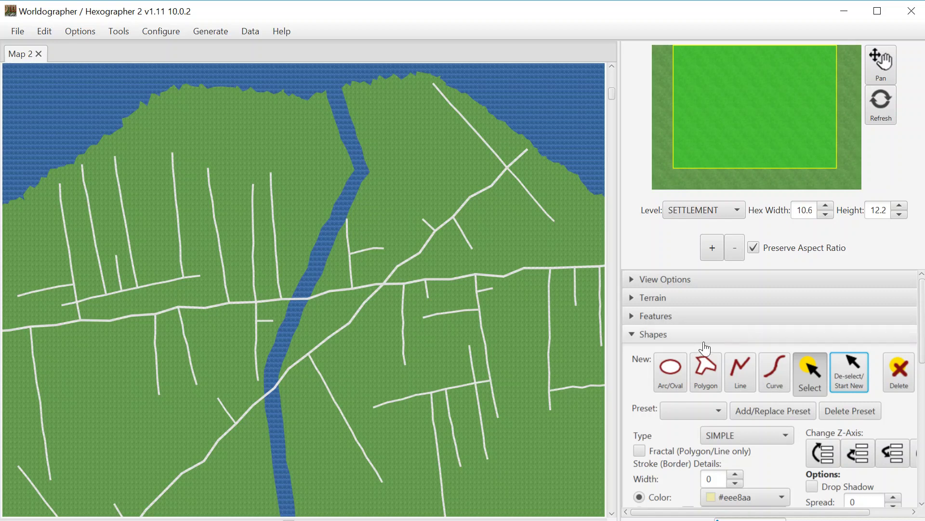
Set up a new line shape with a Cobblestone Light stroke texture and a stroke width of 22.
{"action": "left_click", "coordinate": [739, 388]}
{"action": "scroll", "coordinate": [922, 355], "scroll_direction": "down", "scroll_amount": 5}
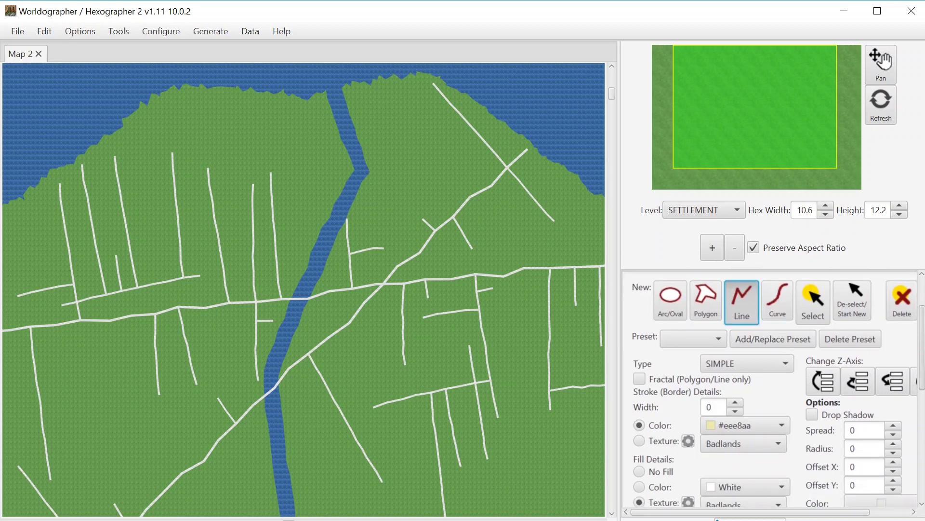
{"action": "left_click", "coordinate": [652, 389]}
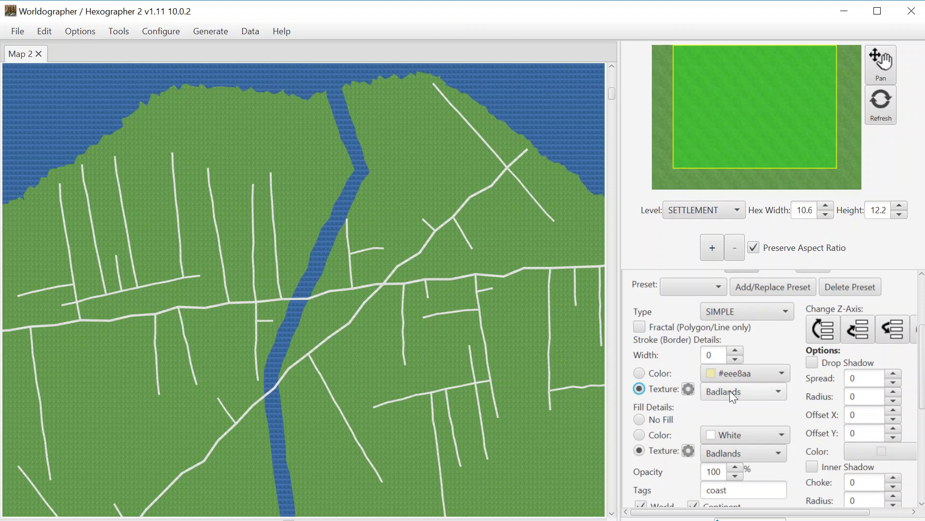
{"action": "left_click", "coordinate": [732, 390]}
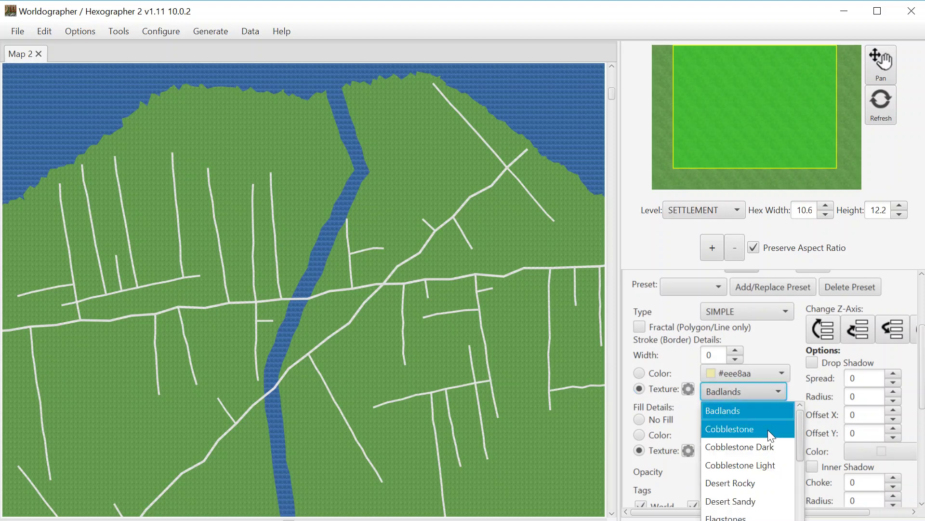
{"action": "left_click", "coordinate": [770, 459]}
{"action": "double_click", "coordinate": [712, 355]}
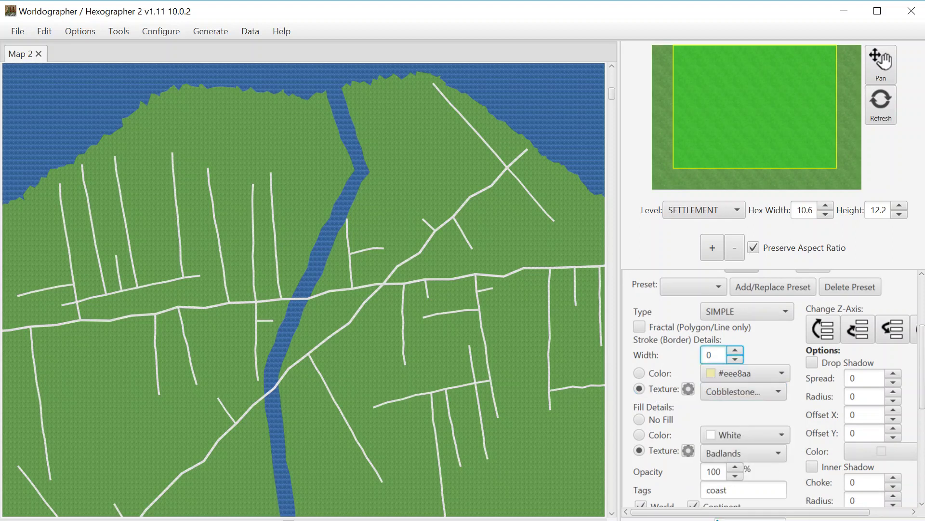
{"action": "type", "text": "22"}
{"action": "key", "text": "Return"}
Replace the new line shape's tag with road and review its stroke settings.
{"action": "scroll", "coordinate": [922, 366], "scroll_direction": "down", "scroll_amount": 1}
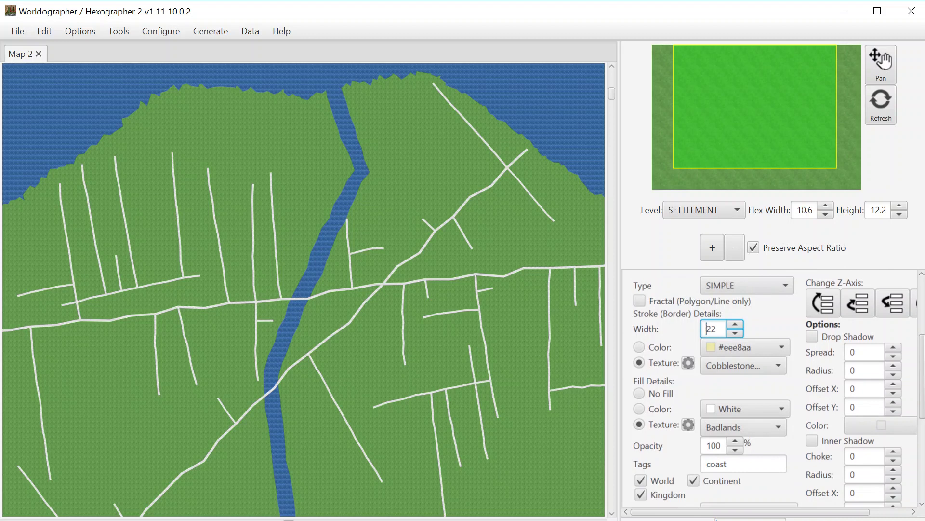
{"action": "scroll", "coordinate": [779, 388], "scroll_direction": "down", "scroll_amount": 5}
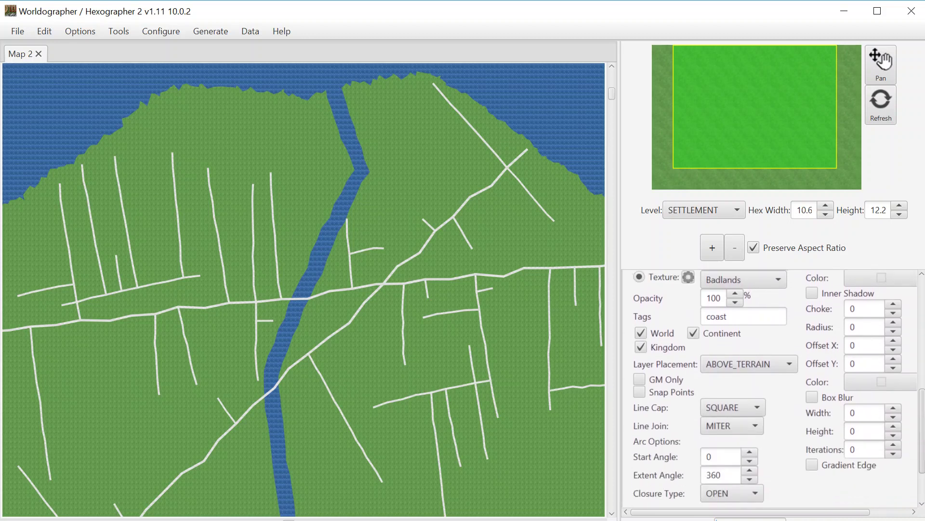
{"action": "key", "text": "Tab"}
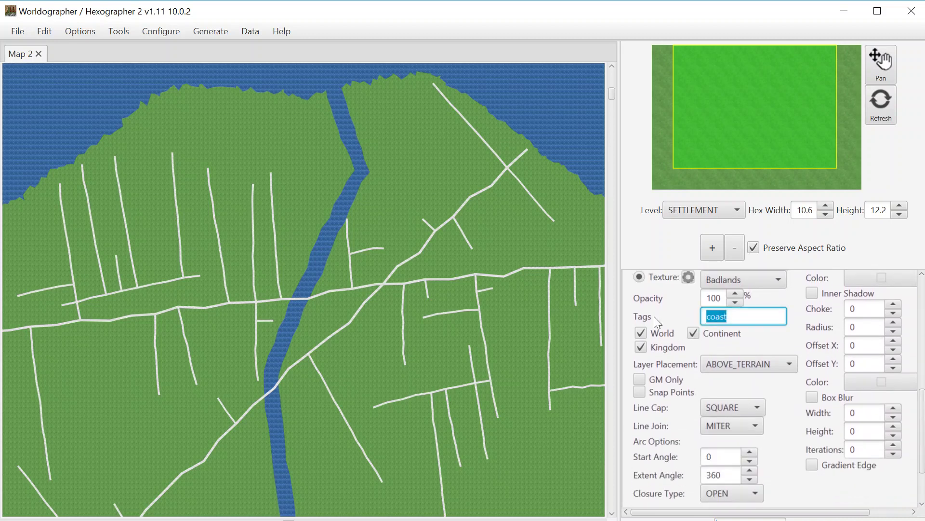
{"action": "key", "text": "BackSpace"}
{"action": "type", "text": "road"}
{"action": "left_click_drag", "start_coordinate": [922, 417], "coordinate": [906, 302]}
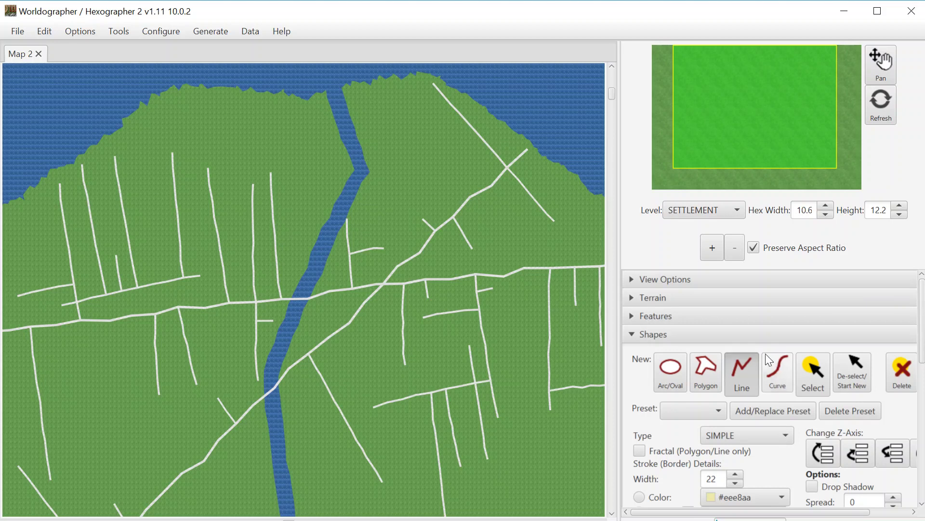
{"action": "left_click_drag", "start_coordinate": [921, 346], "coordinate": [920, 406]}
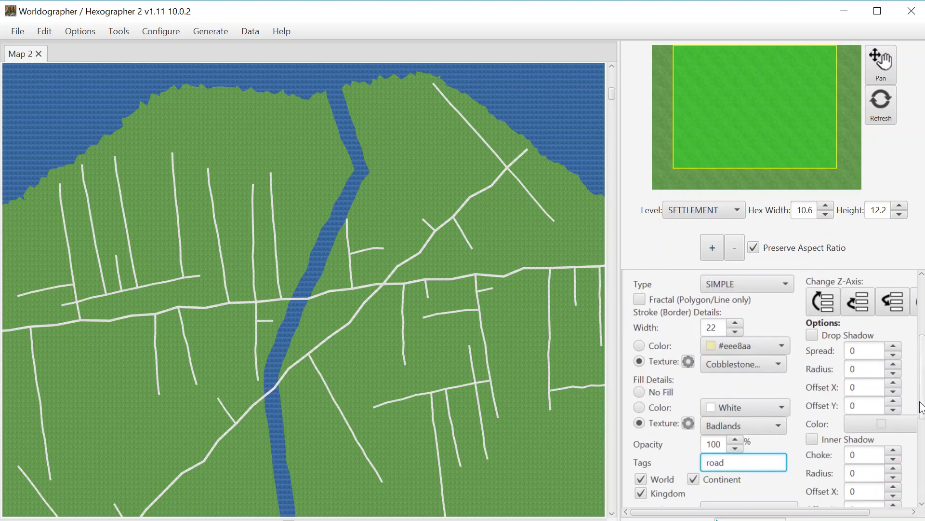
{"action": "left_click", "coordinate": [726, 329]}
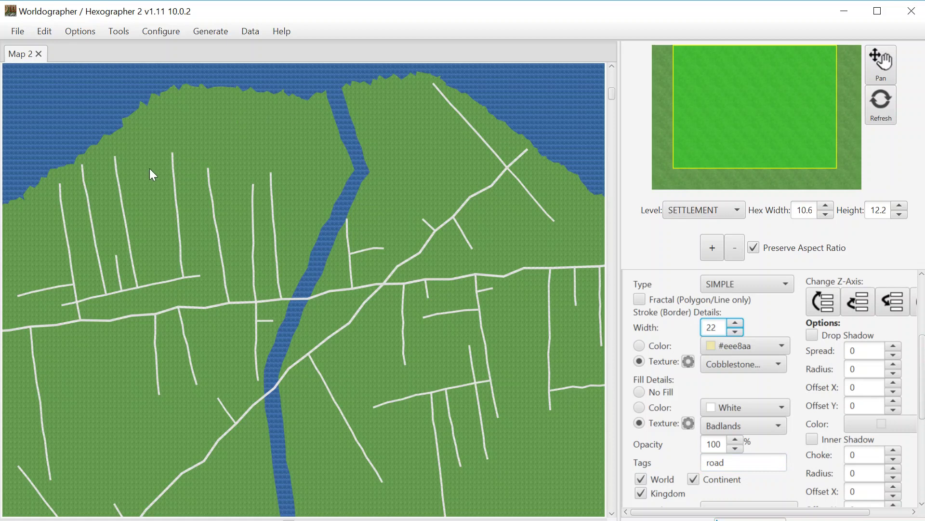
Draw a three-point road along the northwest coast and a separate short straight road crossing its east end toward the river.
{"action": "left_click", "coordinate": [108, 170]}
{"action": "left_click", "coordinate": [167, 118]}
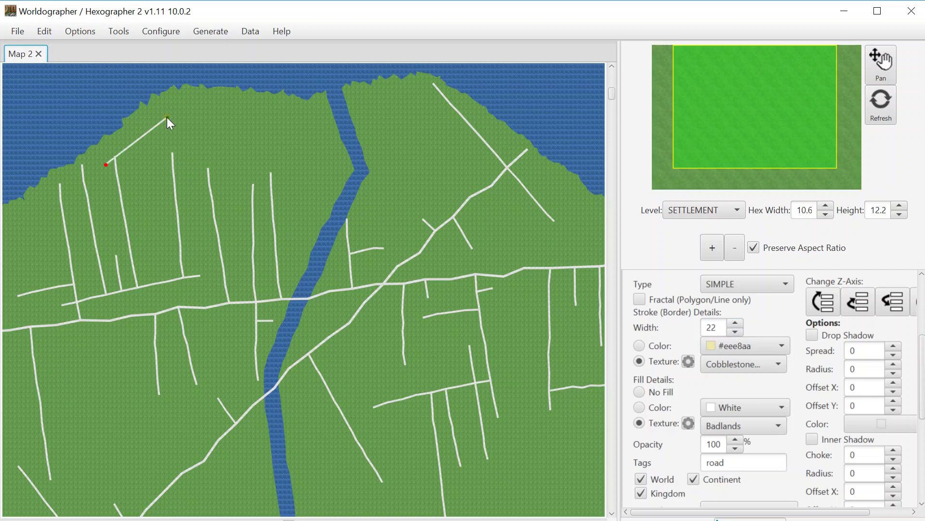
{"action": "left_click", "coordinate": [308, 116]}
{"action": "scroll", "coordinate": [920, 368], "scroll_direction": "up", "scroll_amount": 5}
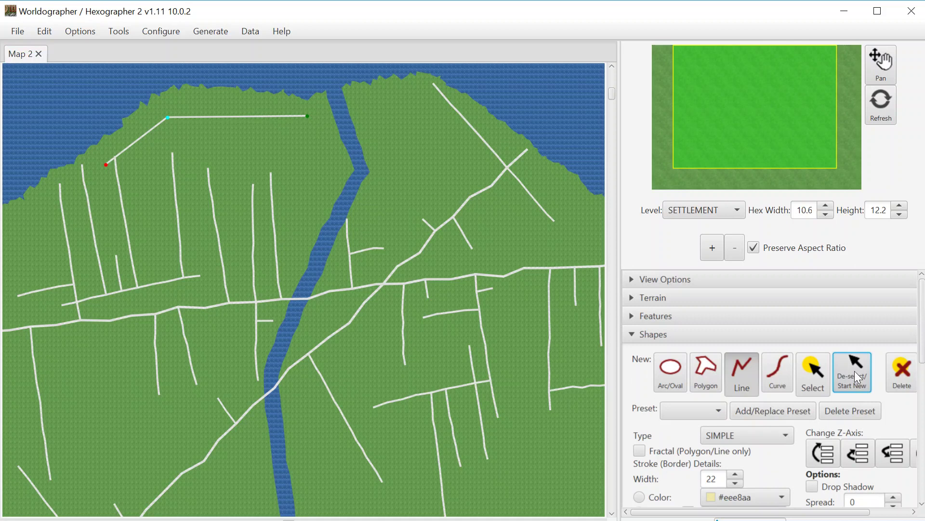
{"action": "key", "text": "space"}
{"action": "left_click", "coordinate": [283, 107]}
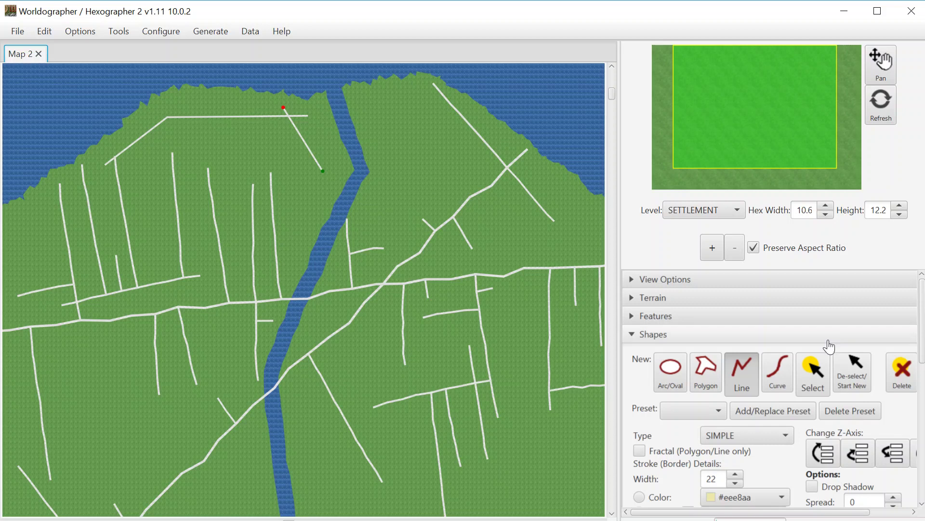
{"action": "left_click", "coordinate": [846, 374]}
Open the settlement data configuration and examine the building placement settings.
{"action": "left_click", "coordinate": [209, 32]}
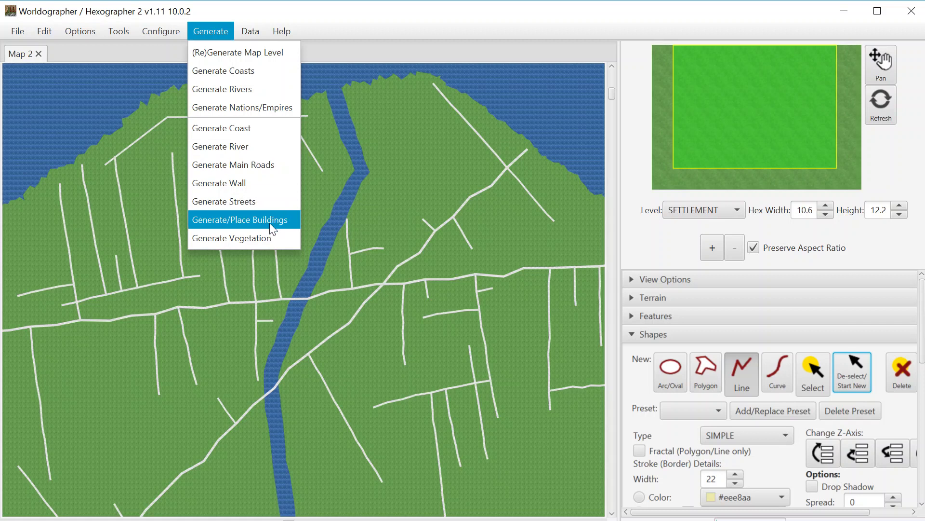
{"action": "mouse_move", "coordinate": [161, 32]}
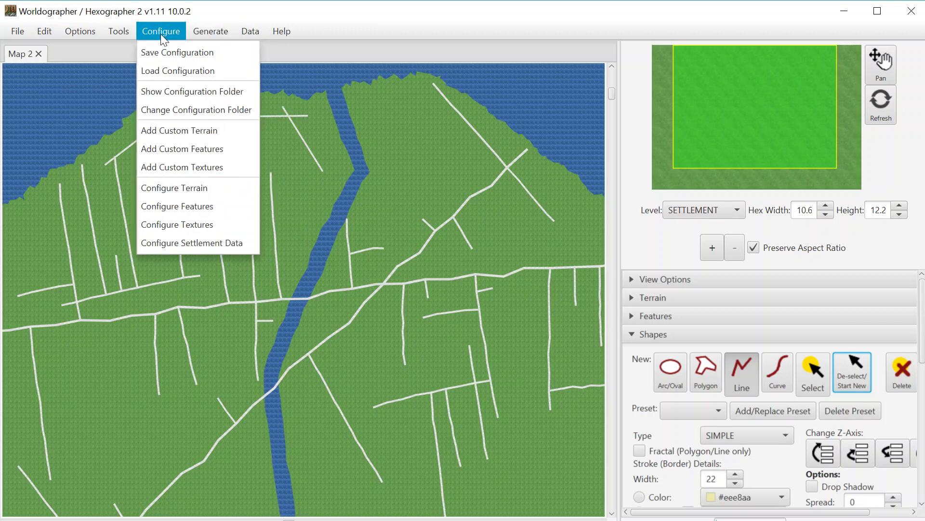
{"action": "left_click", "coordinate": [212, 243]}
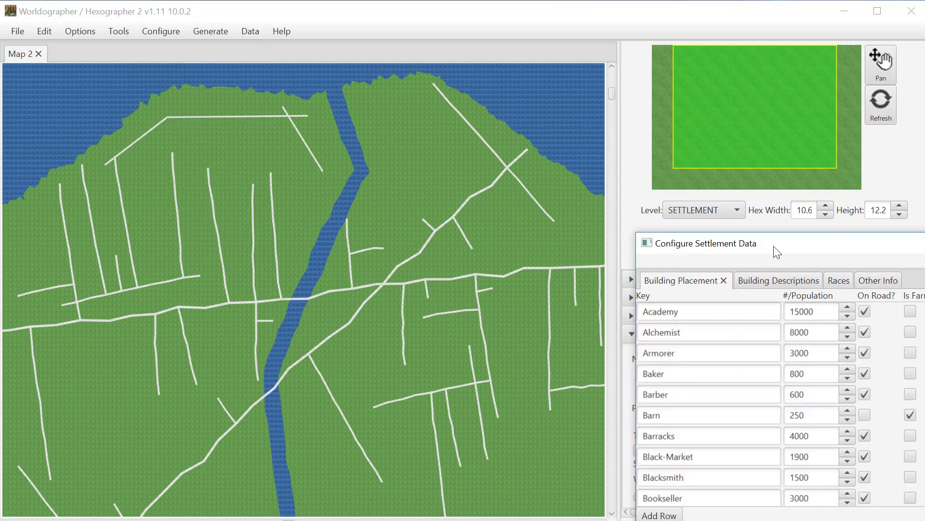
{"action": "left_click_drag", "start_coordinate": [774, 247], "coordinate": [286, 115]}
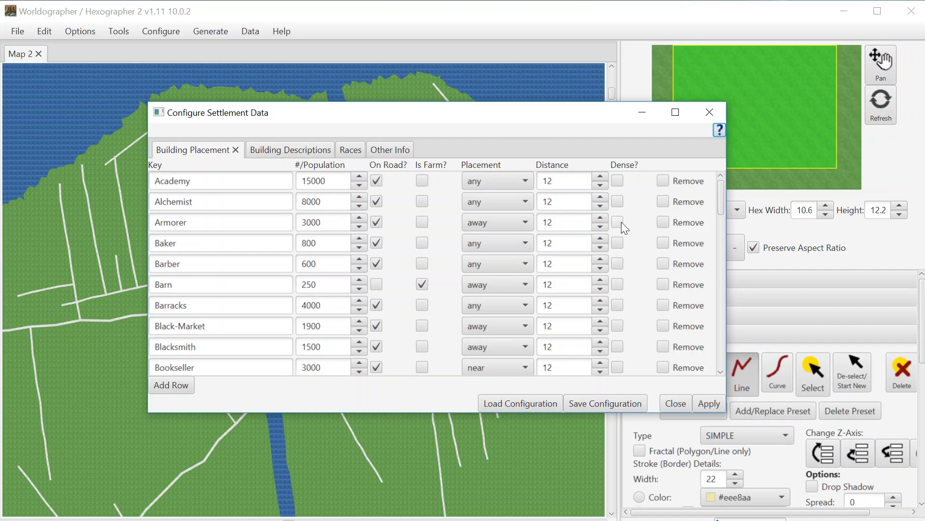
Examine the tavern's building description, including its patrons, staff and drink tables.
{"action": "left_click", "coordinate": [285, 153]}
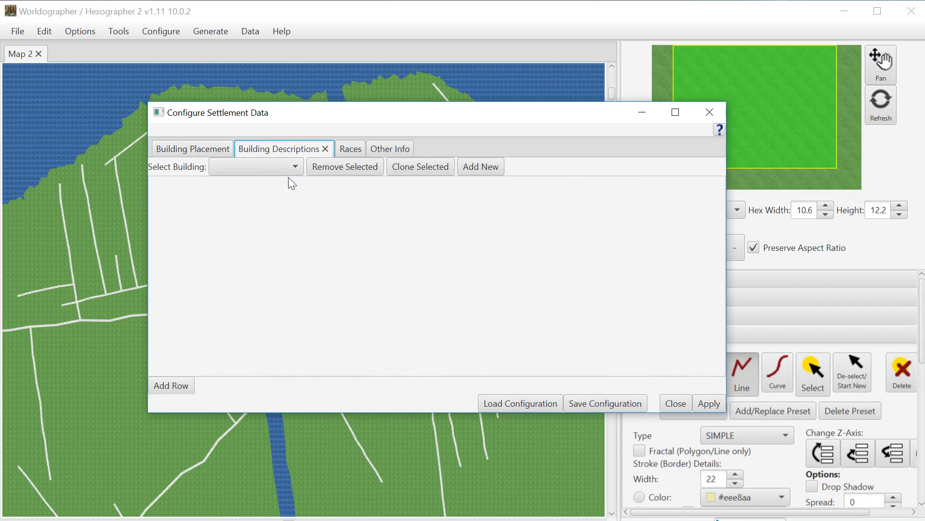
{"action": "left_click", "coordinate": [288, 169]}
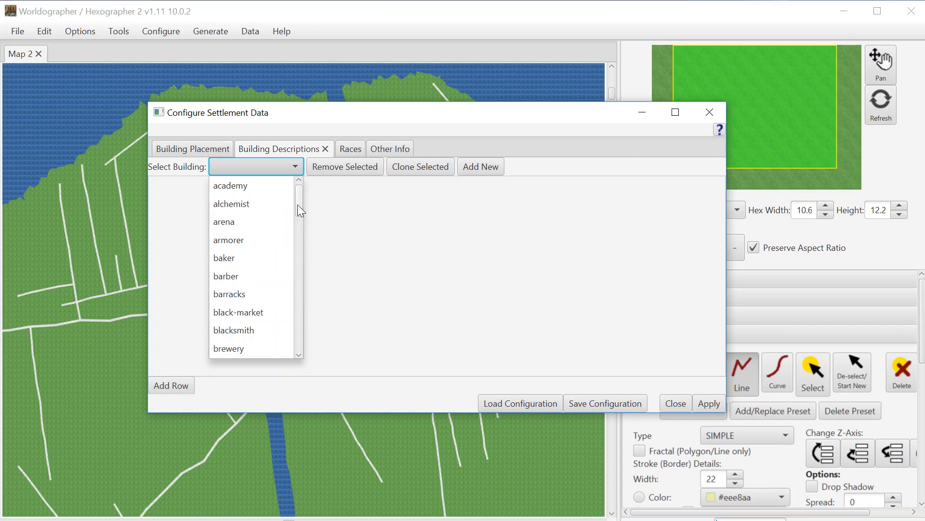
{"action": "left_click_drag", "start_coordinate": [296, 204], "coordinate": [306, 331]}
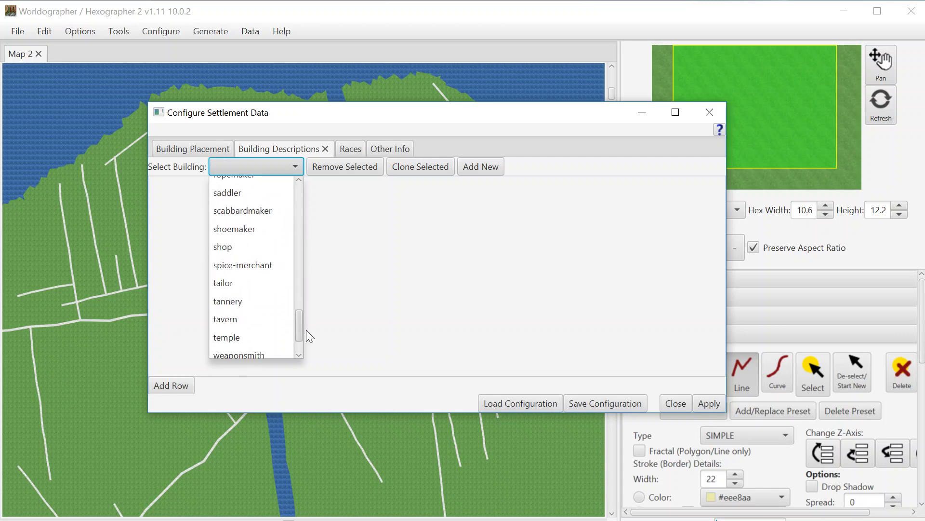
{"action": "left_click", "coordinate": [235, 325]}
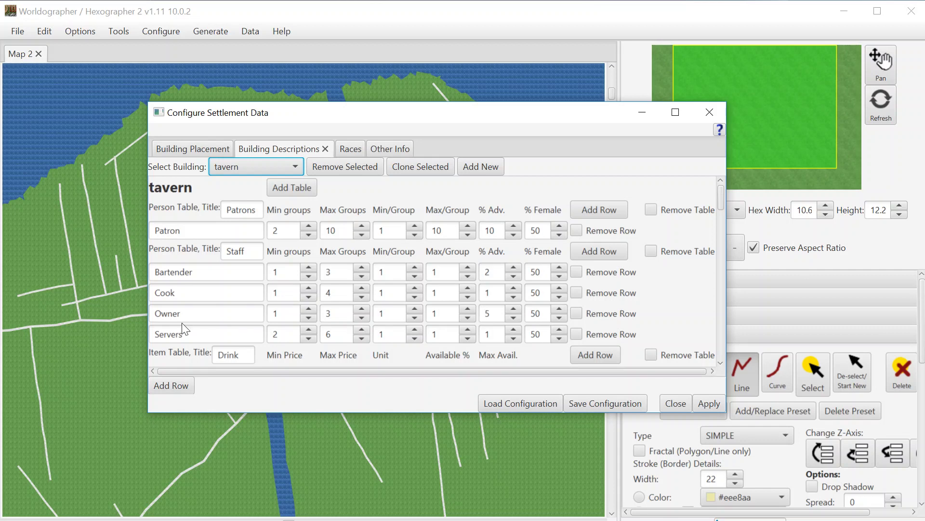
{"action": "left_click_drag", "start_coordinate": [721, 198], "coordinate": [721, 217]}
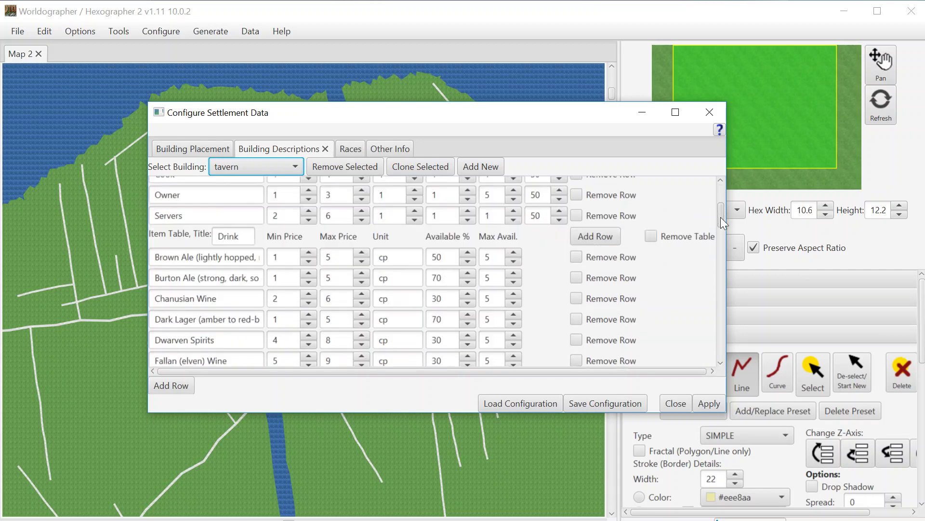
{"action": "scroll", "coordinate": [721, 217], "scroll_direction": "down", "scroll_amount": 2}
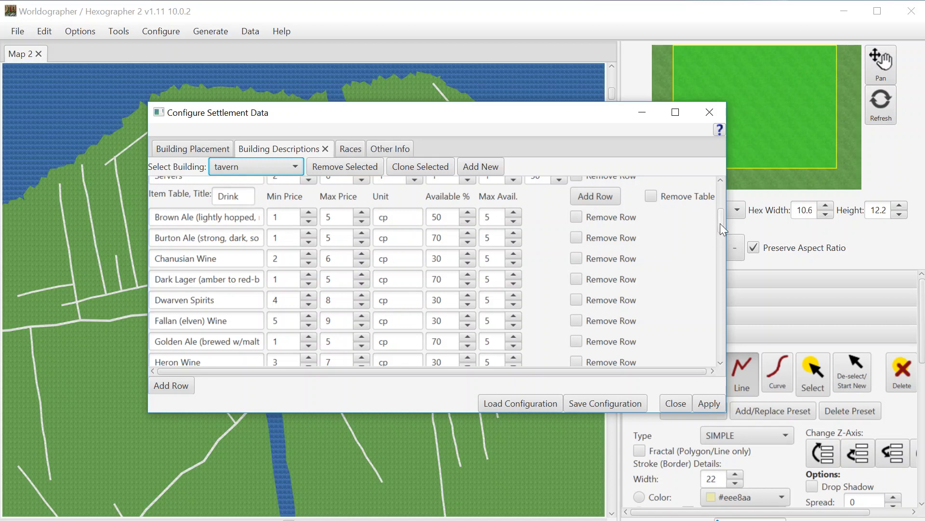
{"action": "left_click_drag", "start_coordinate": [720, 223], "coordinate": [719, 186]}
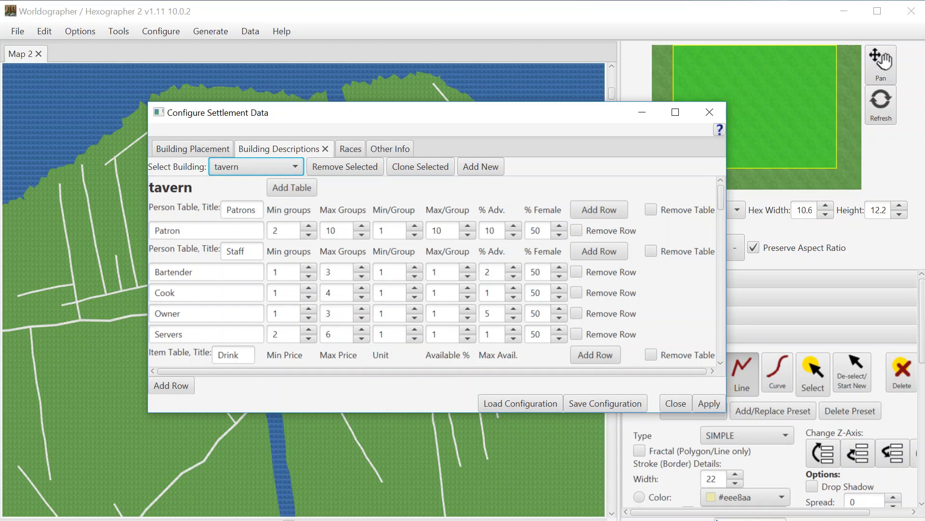
Review the race settings and the other info word lists, and close the settlement data configuration.
{"action": "left_click", "coordinate": [350, 150]}
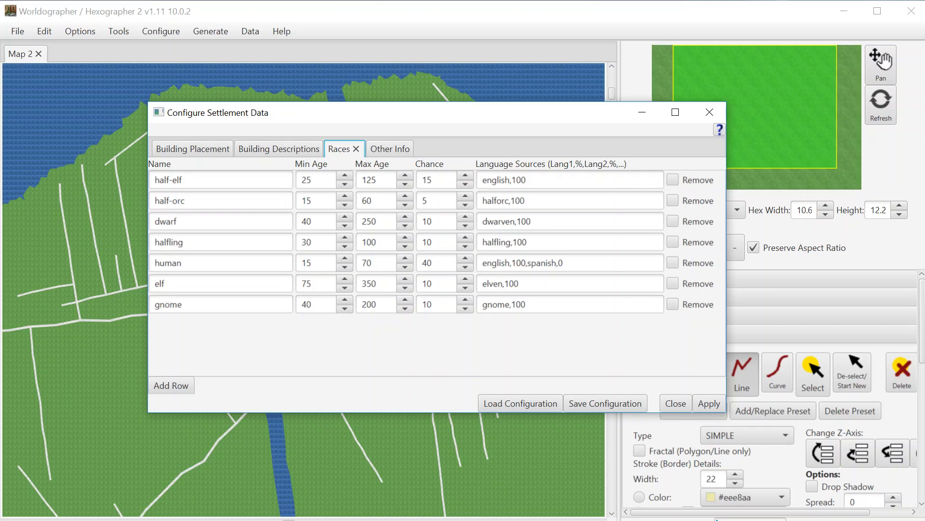
{"action": "left_click", "coordinate": [381, 150]}
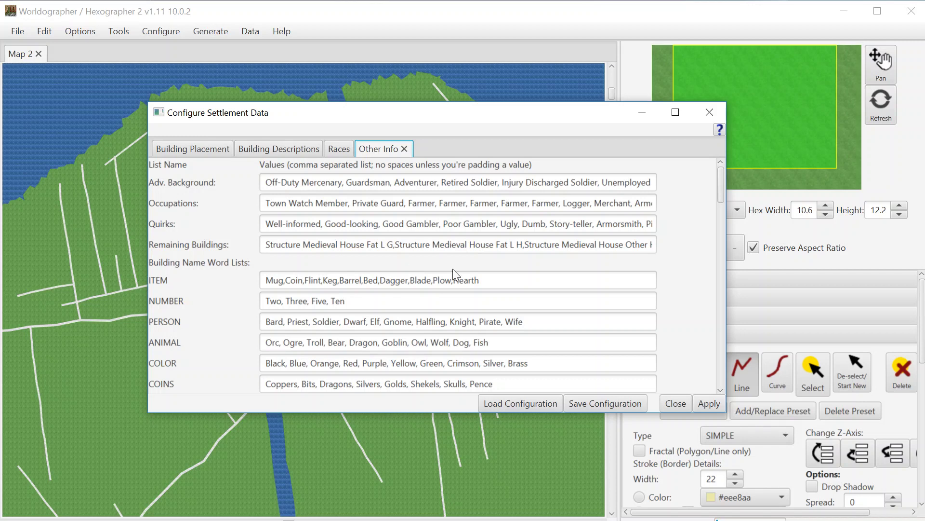
{"action": "left_click", "coordinate": [675, 403]}
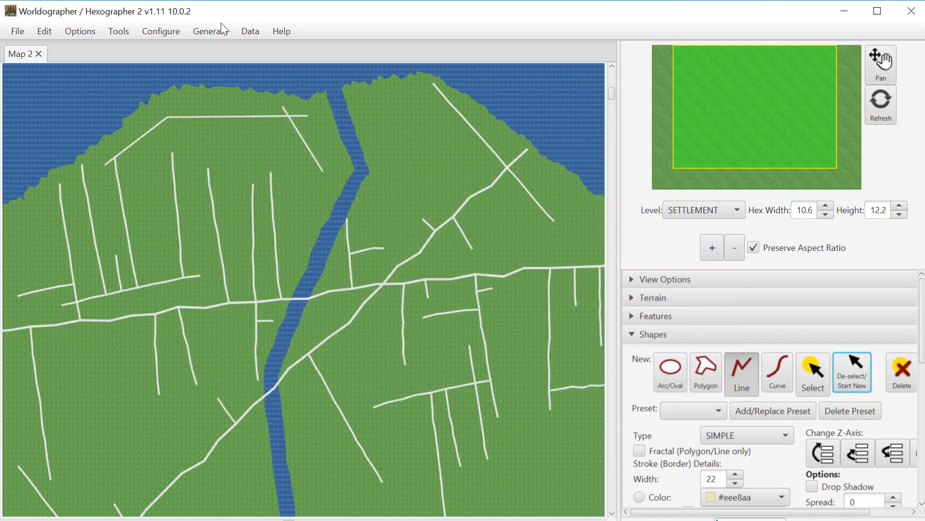
Generate and place settlement buildings for a population of 5,000.
{"action": "left_click", "coordinate": [221, 29]}
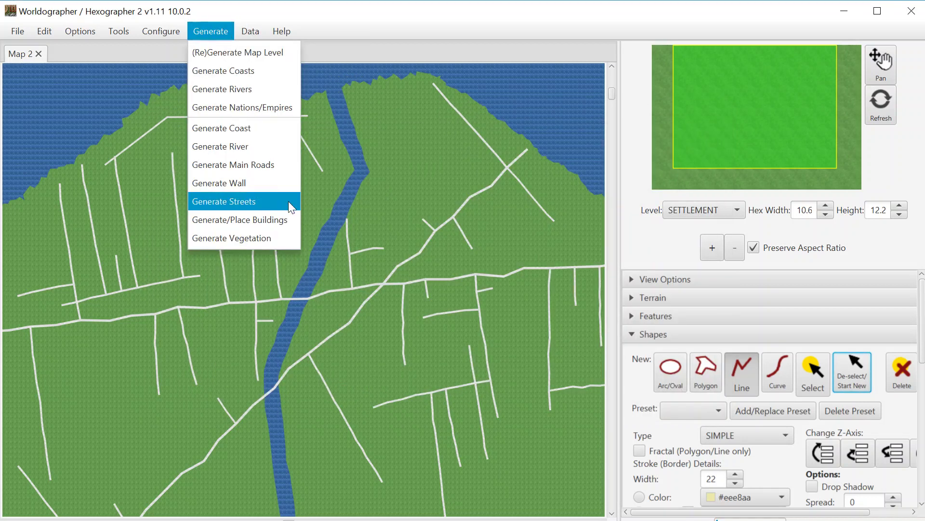
{"action": "left_click", "coordinate": [272, 218]}
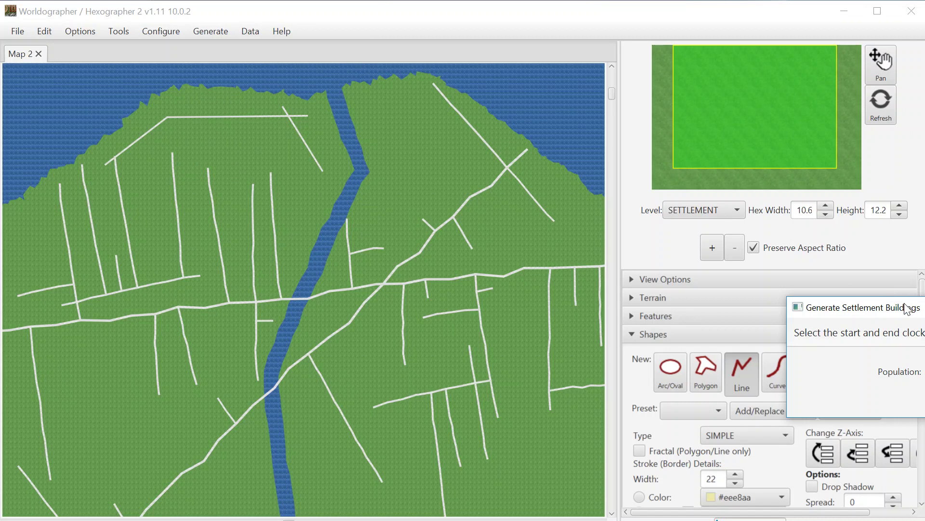
{"action": "left_click_drag", "start_coordinate": [911, 308], "coordinate": [510, 196]}
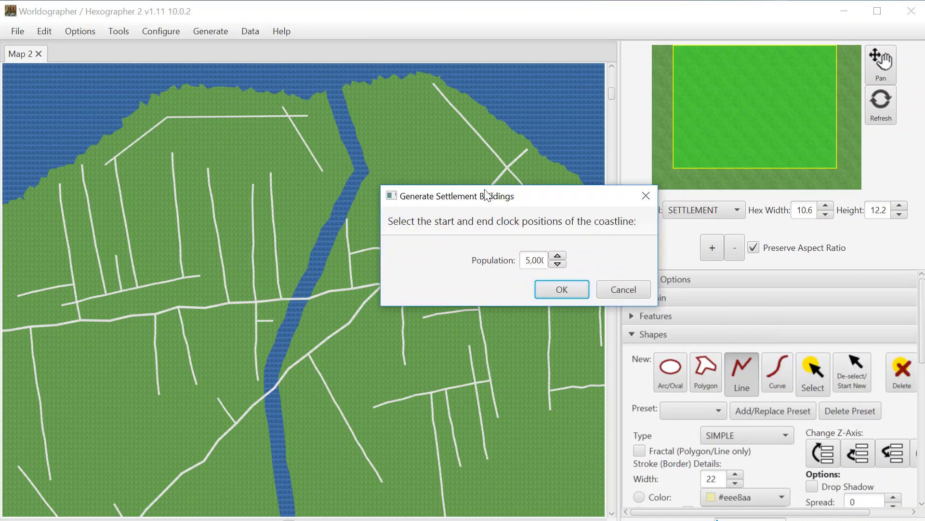
{"action": "left_click", "coordinate": [562, 289]}
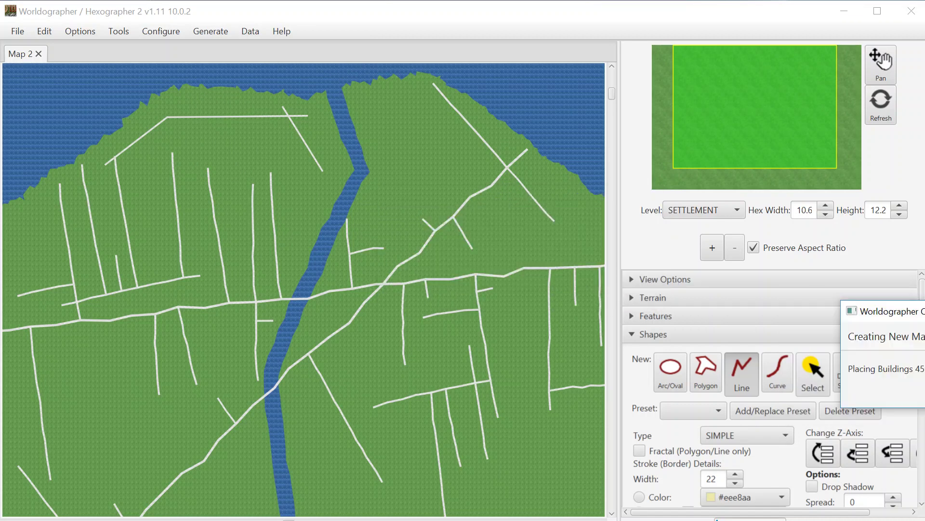
{"action": "left_click_drag", "start_coordinate": [918, 307], "coordinate": [661, 281]}
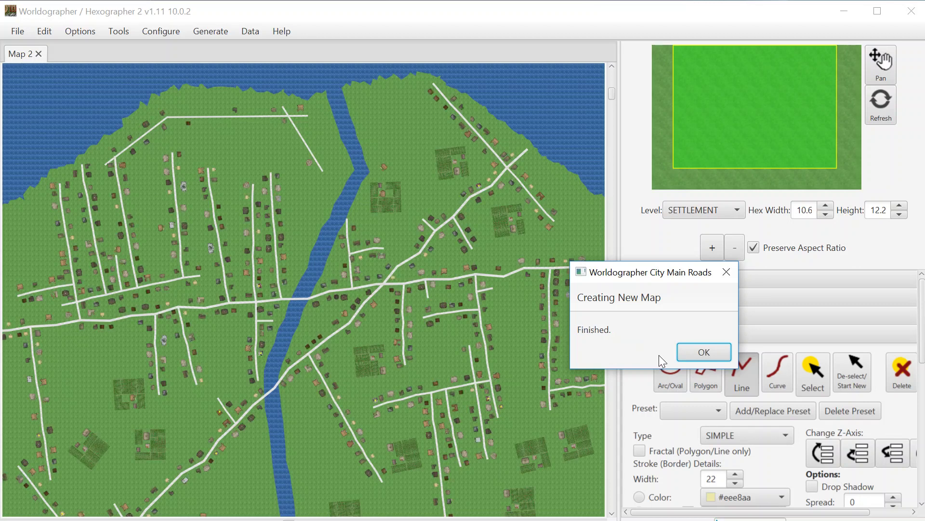
{"action": "left_click", "coordinate": [690, 354]}
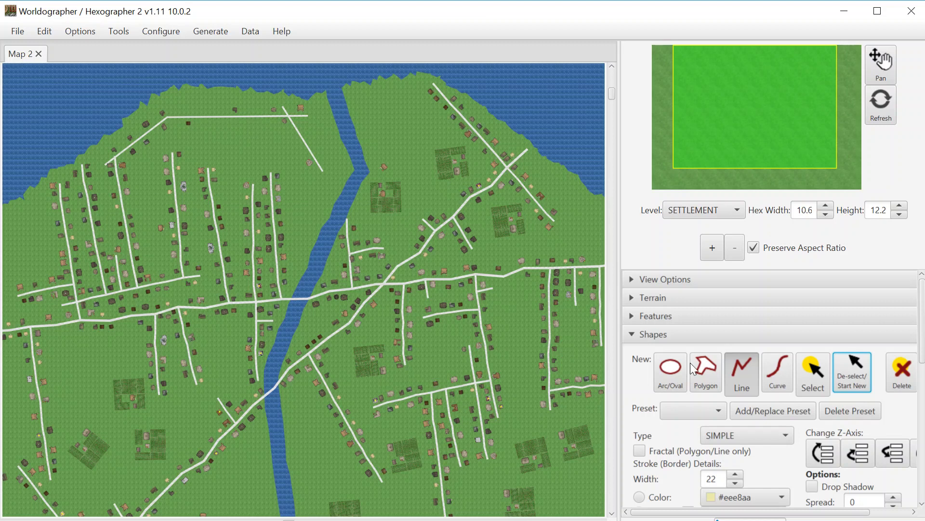
Clear the notes filter in the view options and inspect the note markers on the buildings west of the river up close.
{"action": "left_click", "coordinate": [708, 282]}
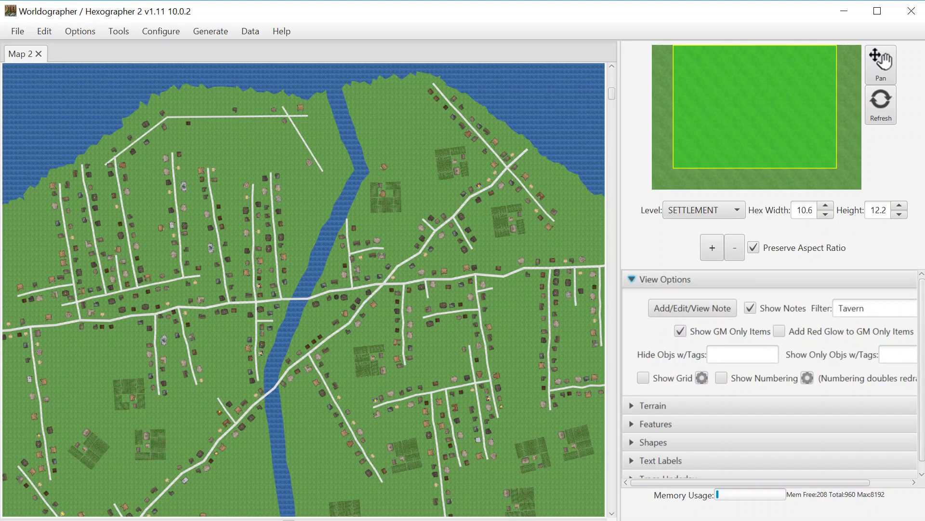
{"action": "double_click", "coordinate": [834, 308]}
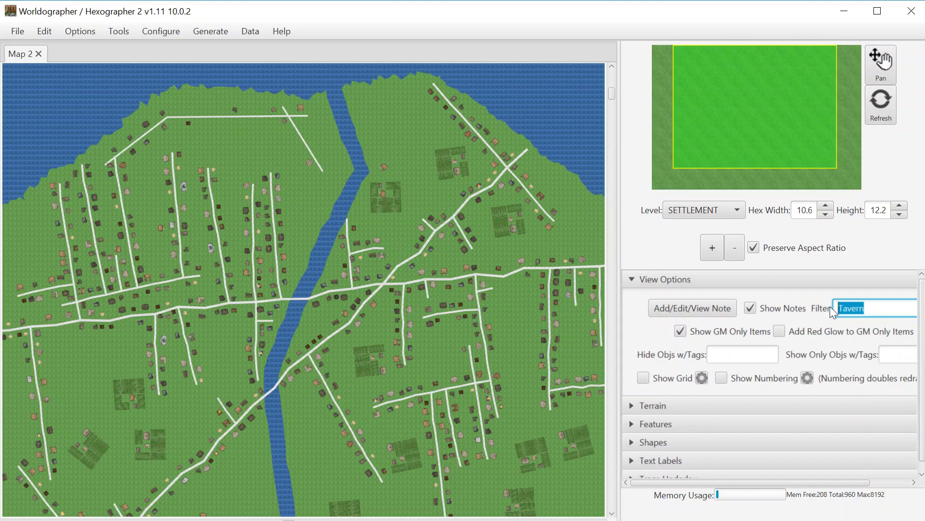
{"action": "key", "text": "BackSpace"}
{"action": "left_click", "coordinate": [711, 248]}
{"action": "left_click", "coordinate": [711, 248]}
{"action": "left_click", "coordinate": [711, 248]}
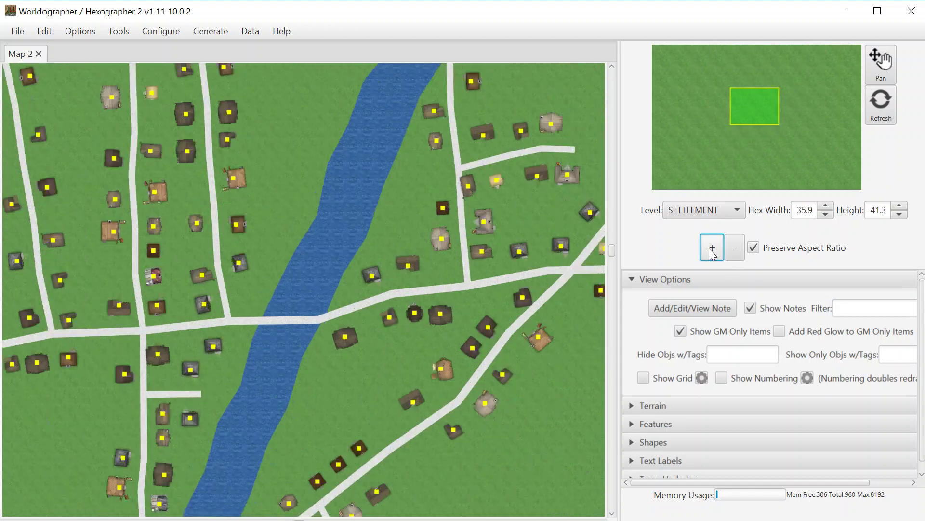
{"action": "left_click", "coordinate": [712, 248]}
{"action": "left_click", "coordinate": [712, 247]}
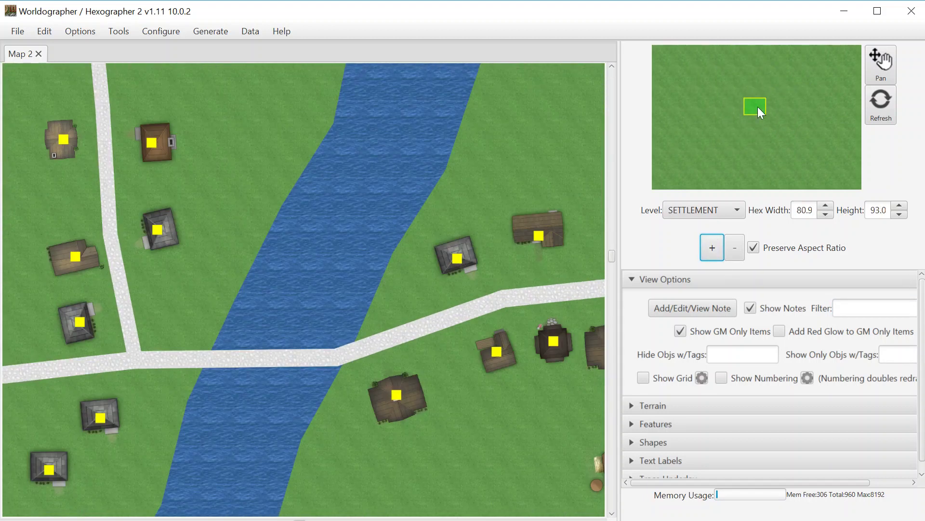
{"action": "left_click_drag", "start_coordinate": [758, 106], "coordinate": [735, 106]}
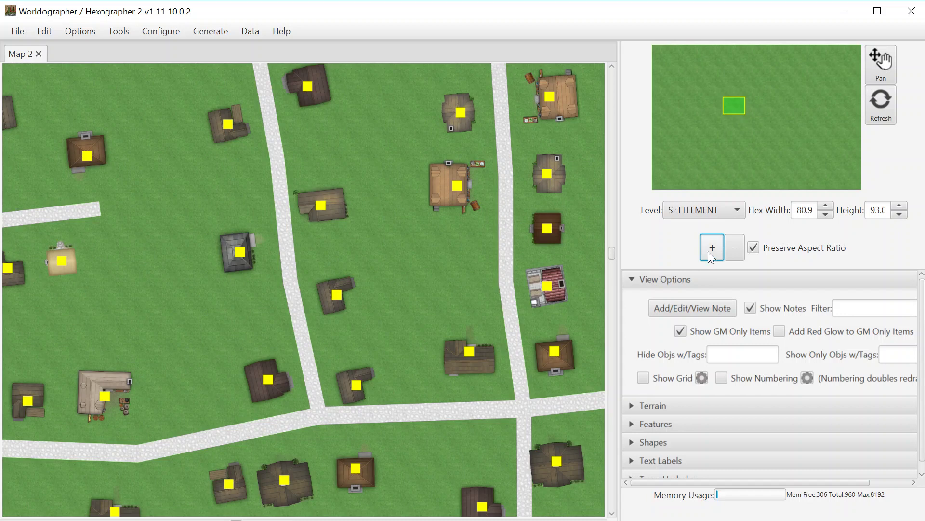
Hide the note markers to inspect the buildings, and switch the hex grid on and off again.
{"action": "left_click", "coordinate": [748, 308]}
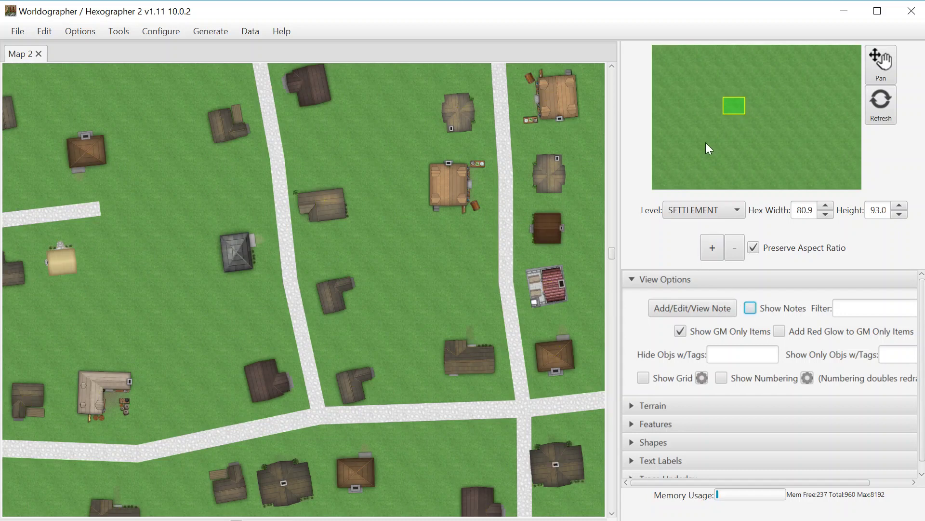
{"action": "left_click", "coordinate": [712, 244]}
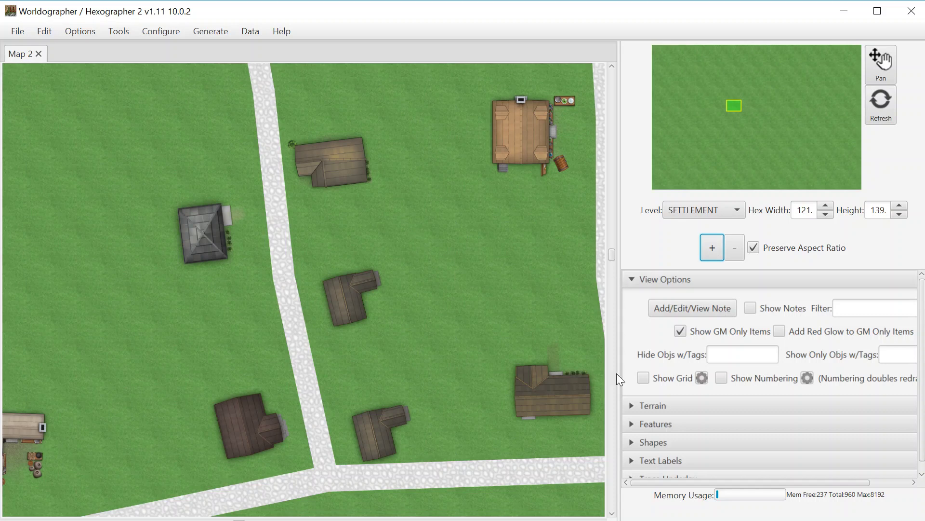
{"action": "left_click", "coordinate": [644, 378]}
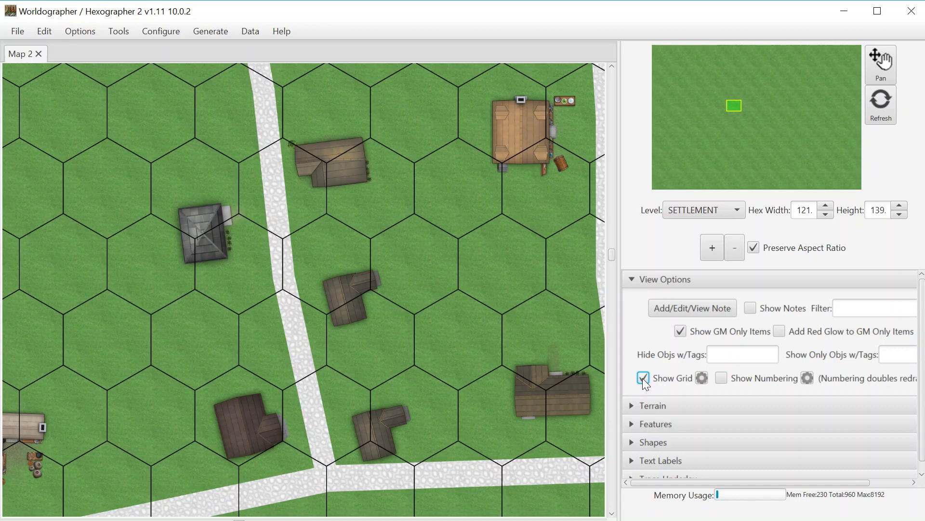
{"action": "left_click", "coordinate": [643, 378]}
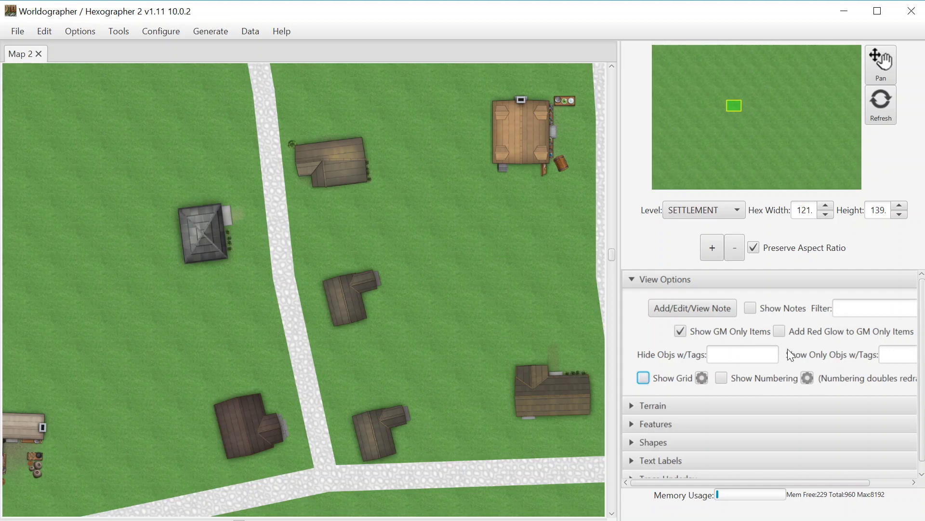
Show the note markers on the map and filter them by Tavern.
{"action": "left_click", "coordinate": [751, 308]}
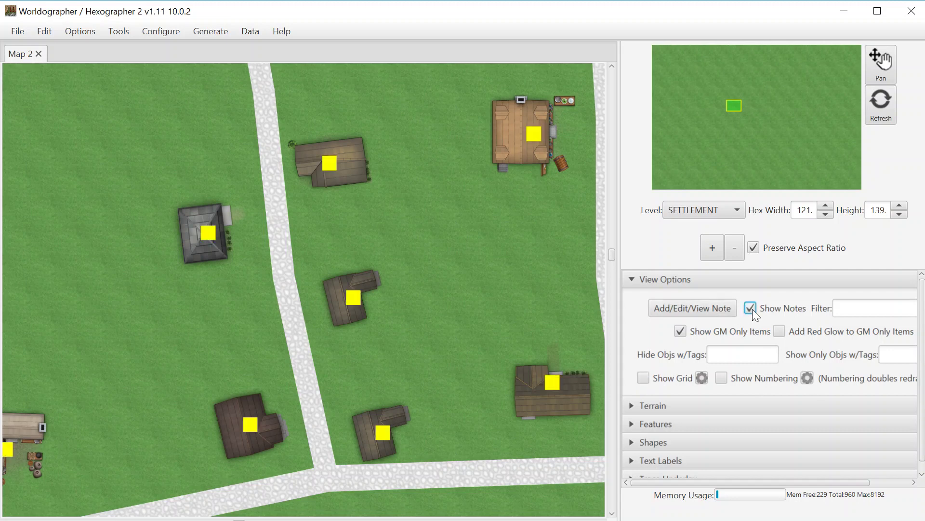
{"action": "left_click", "coordinate": [841, 308]}
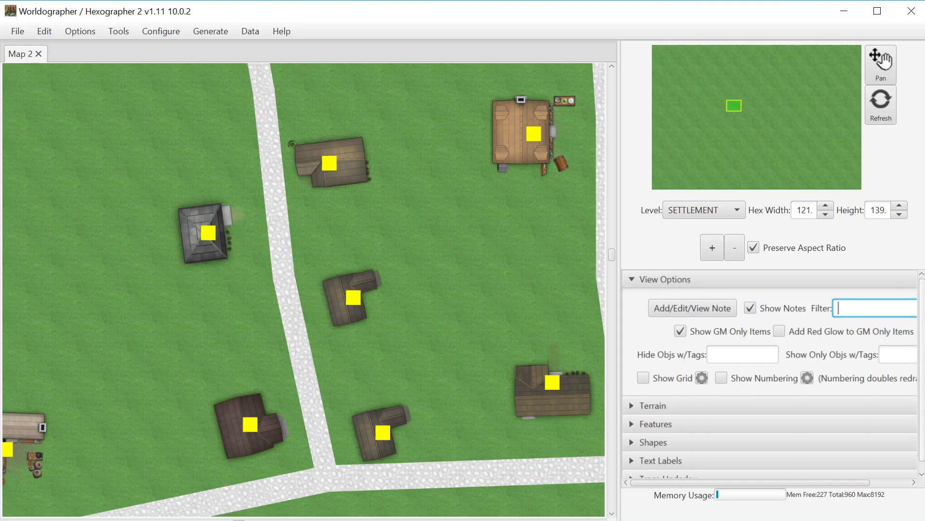
{"action": "type", "text": "Tavern"}
{"action": "key", "text": "Return"}
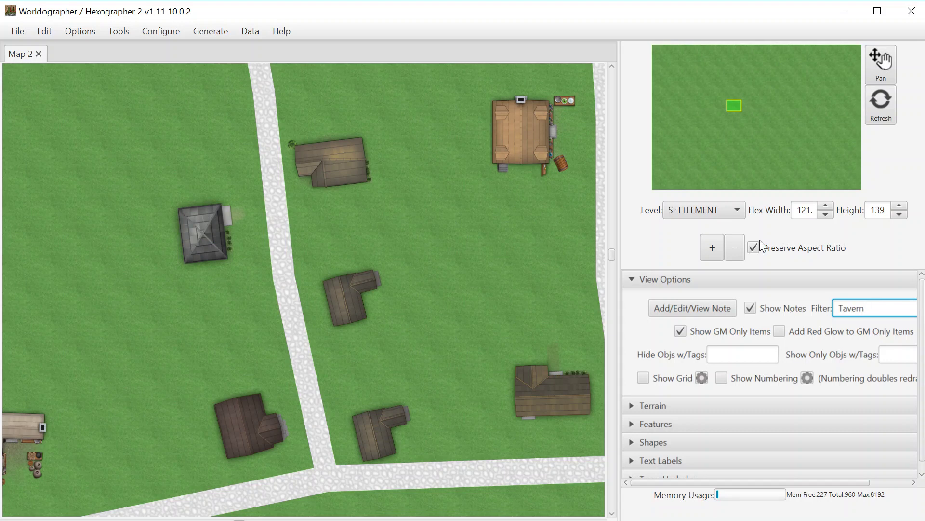
Survey the southwestern part of the settlement for tavern markers and close in on the marked building beside the short side road.
{"action": "left_click", "coordinate": [739, 243]}
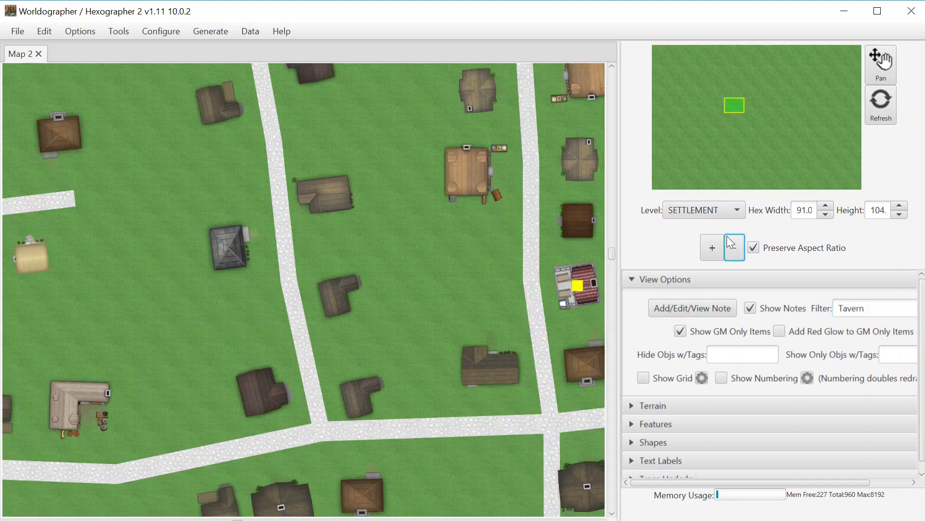
{"action": "left_click", "coordinate": [736, 249]}
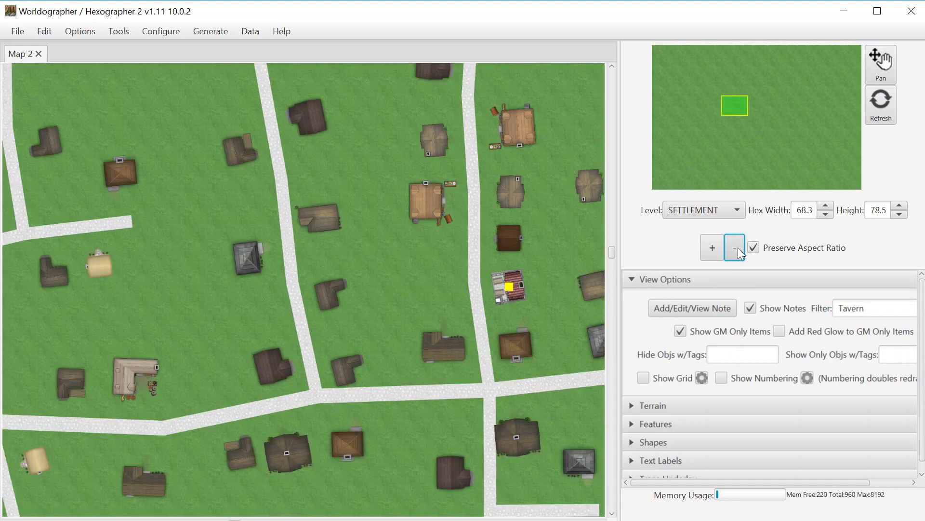
{"action": "left_click", "coordinate": [737, 249]}
{"action": "left_click_drag", "start_coordinate": [733, 117], "coordinate": [695, 120]}
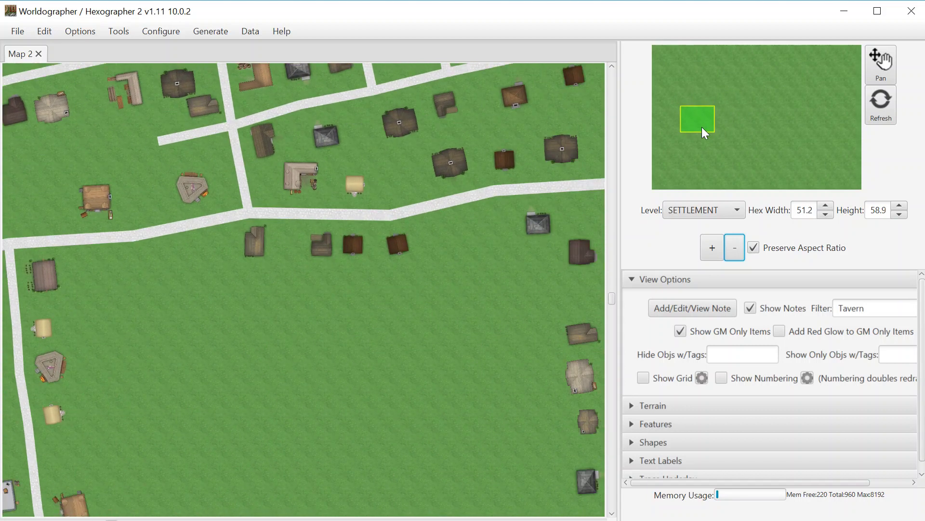
{"action": "left_click", "coordinate": [734, 251]}
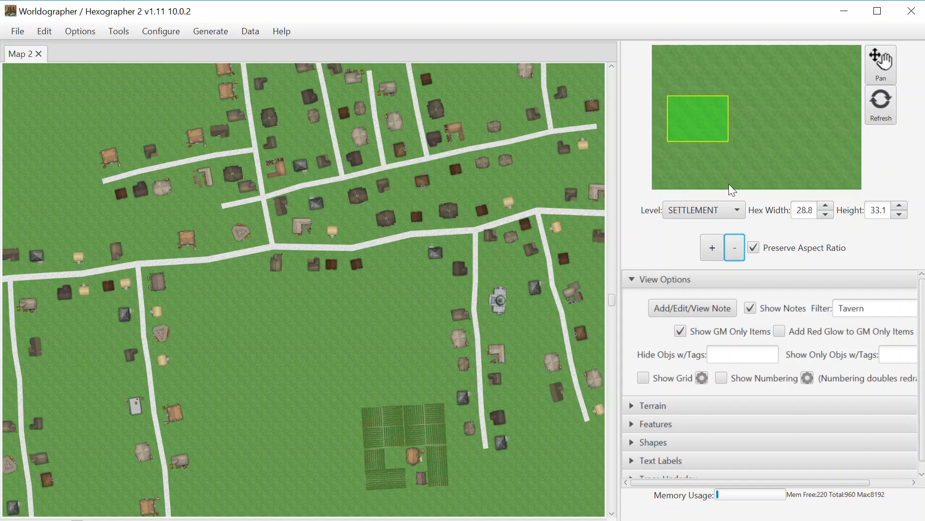
{"action": "left_click", "coordinate": [717, 119]}
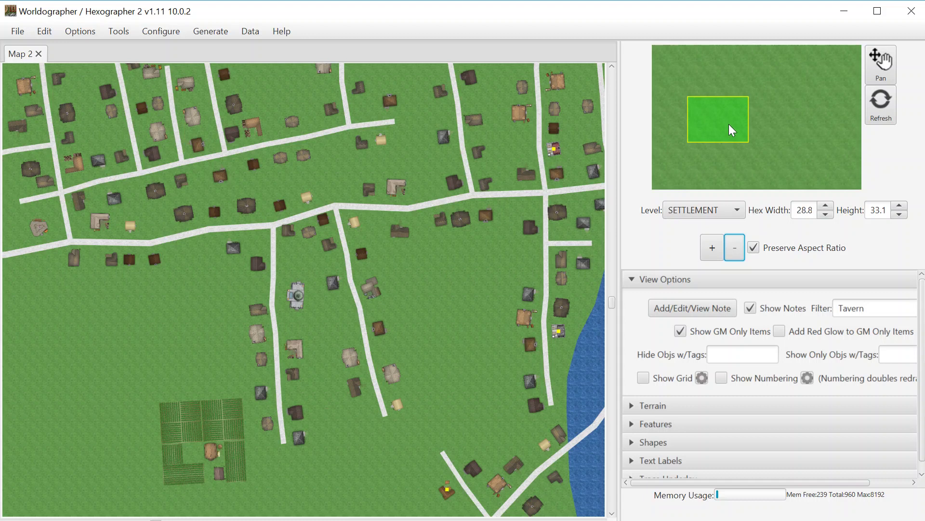
{"action": "left_click_drag", "start_coordinate": [728, 124], "coordinate": [715, 132]}
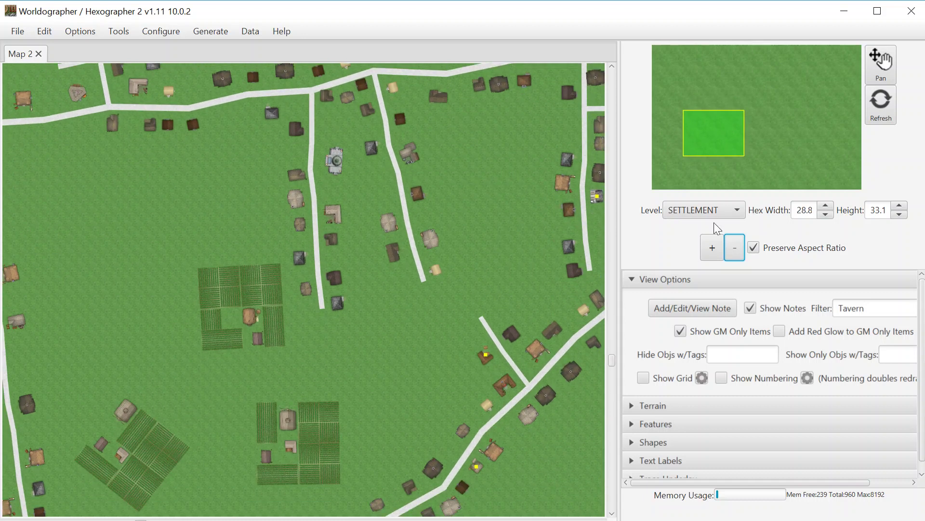
{"action": "left_click", "coordinate": [717, 250]}
{"action": "left_click", "coordinate": [715, 249]}
{"action": "left_click", "coordinate": [713, 246]}
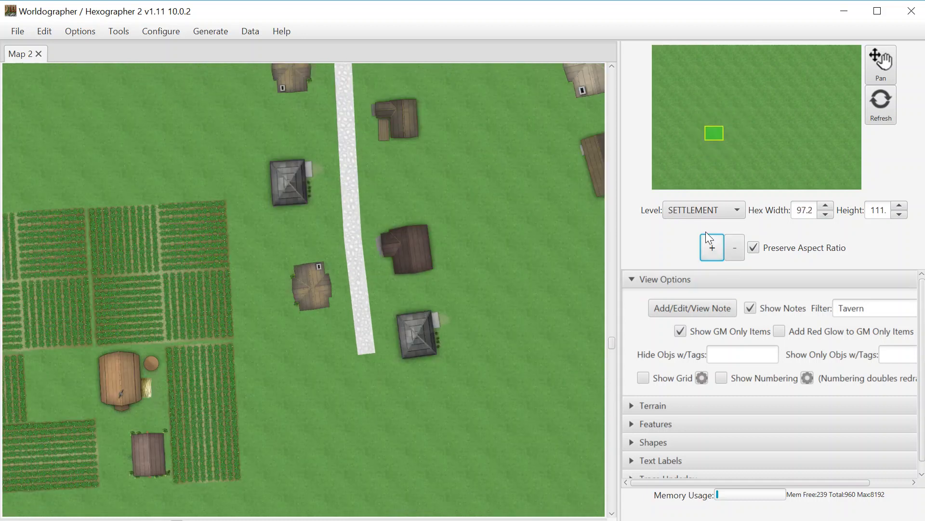
{"action": "left_click_drag", "start_coordinate": [707, 138], "coordinate": [732, 143]}
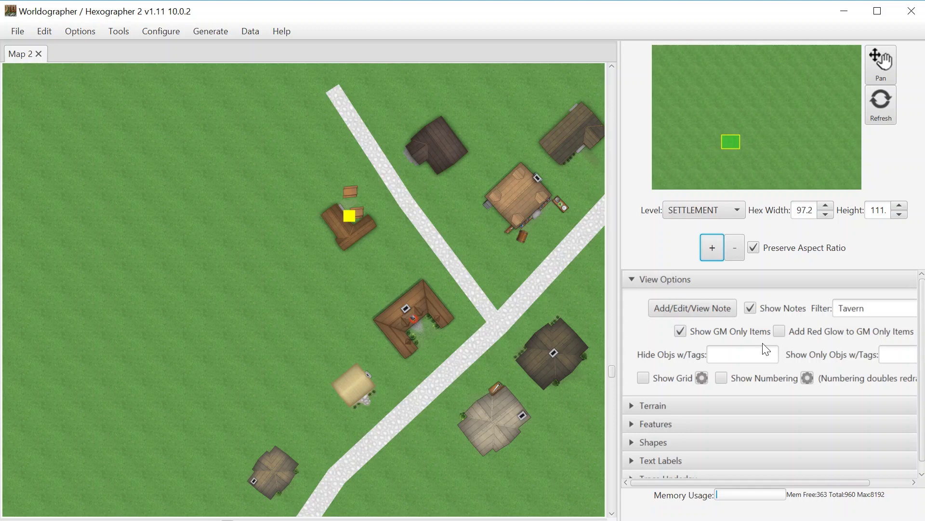
Open the note of the marked tavern beside the short side road, review its patrons table, and close the note.
{"action": "left_click", "coordinate": [716, 306]}
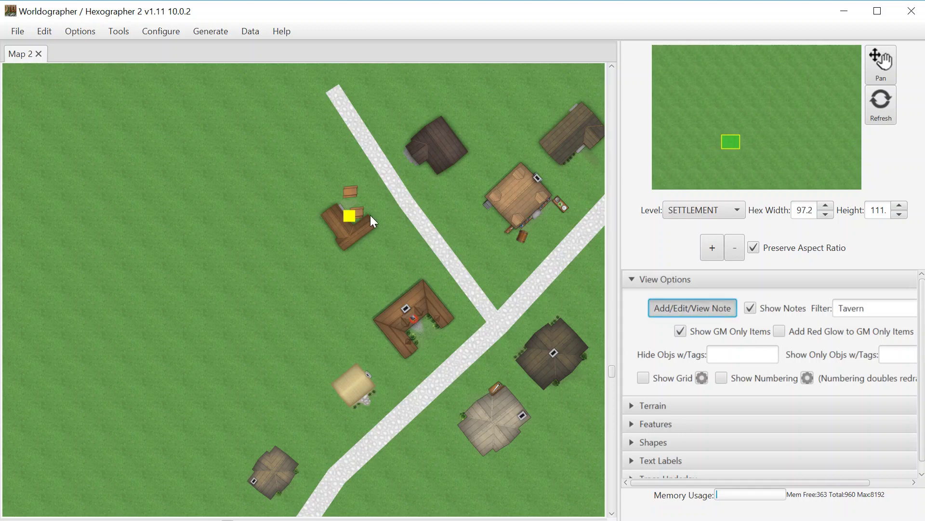
{"action": "left_click", "coordinate": [349, 217]}
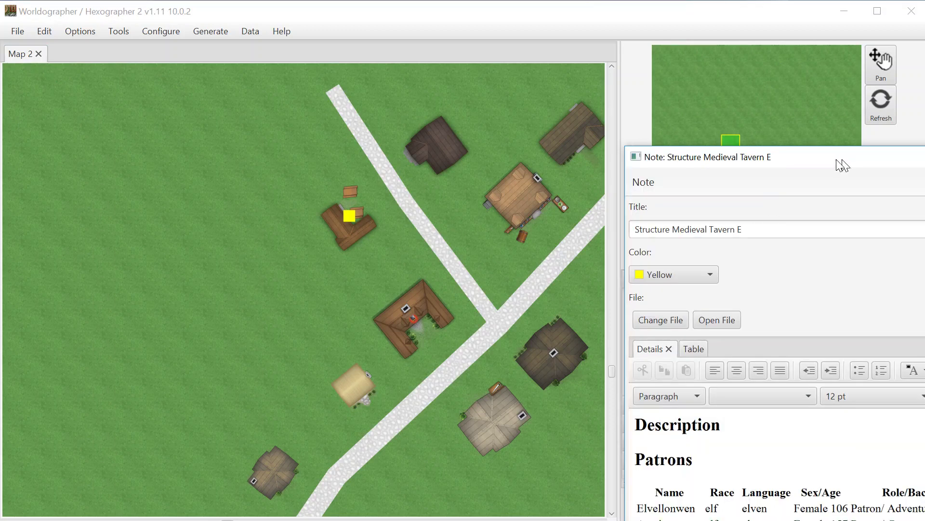
{"action": "mouse_move", "coordinate": [843, 164]}
{"action": "left_mouse_down"}
{"action": "mouse_move", "coordinate": [426, 65]}
{"action": "mouse_move", "coordinate": [392, 29]}
{"action": "left_mouse_up"}
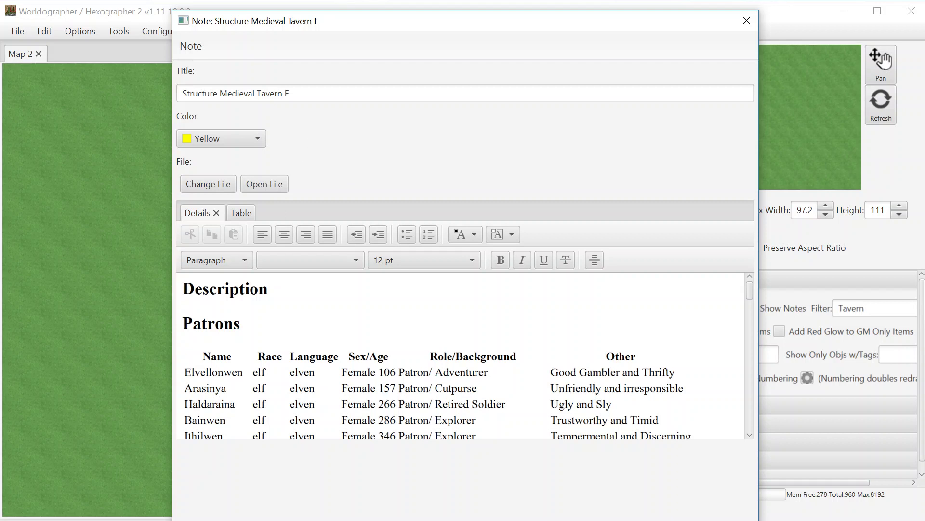
{"action": "mouse_move", "coordinate": [748, 291]}
{"action": "left_mouse_down"}
{"action": "mouse_move", "coordinate": [755, 419]}
{"action": "mouse_move", "coordinate": [748, 280]}
{"action": "left_mouse_up"}
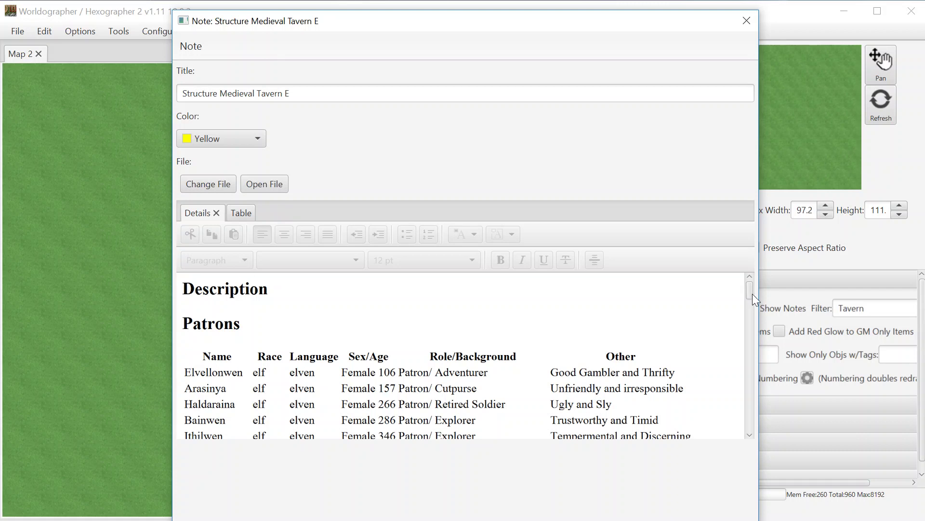
{"action": "mouse_move", "coordinate": [753, 293]}
{"action": "left_mouse_down"}
{"action": "mouse_move", "coordinate": [750, 308]}
{"action": "mouse_move", "coordinate": [746, 291]}
{"action": "left_mouse_up"}
{"action": "left_click", "coordinate": [746, 20]}
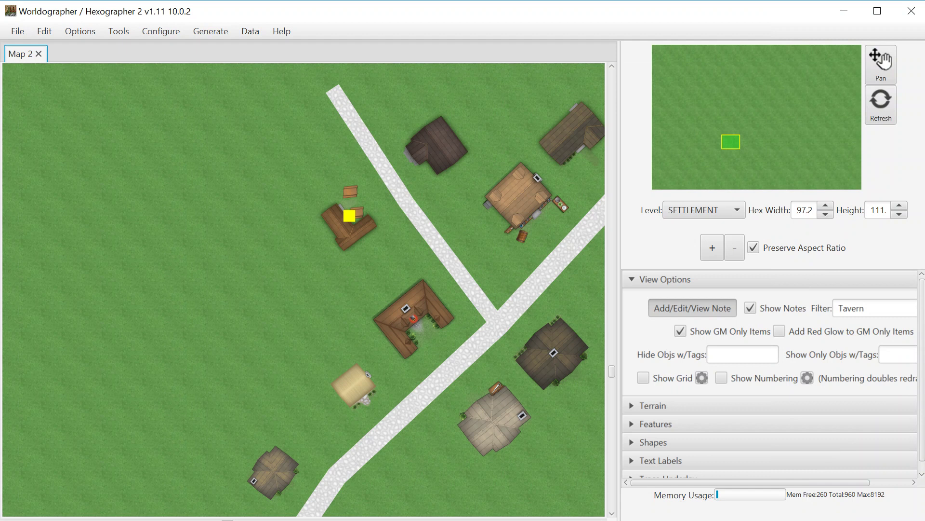
Select placed features and reposition the U-shaped building, the light grey house across the main road, and the square building with the stall.
{"action": "left_click", "coordinate": [675, 430]}
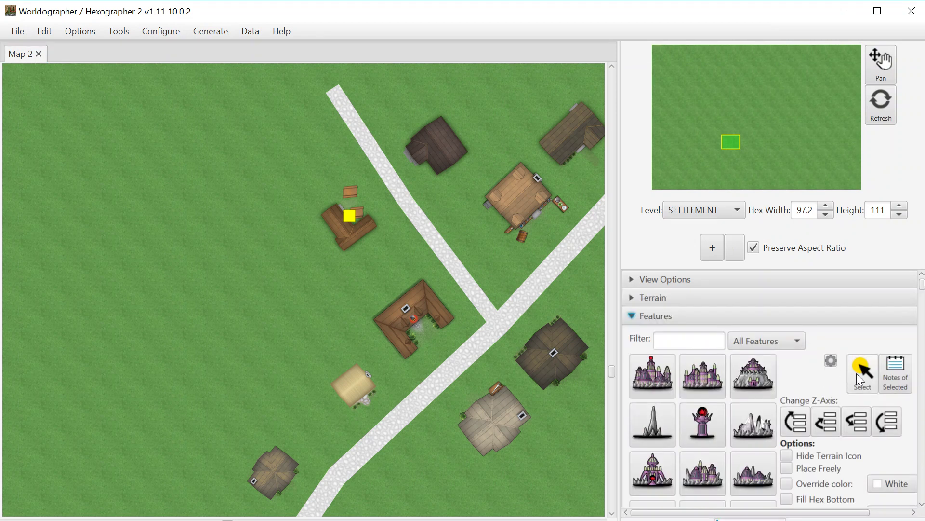
{"action": "left_click", "coordinate": [859, 379]}
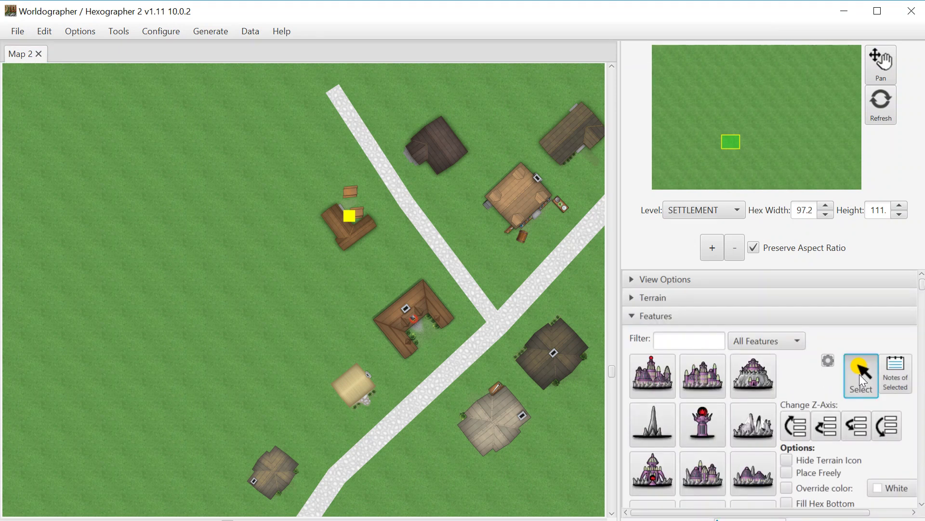
{"action": "left_click", "coordinate": [413, 322]}
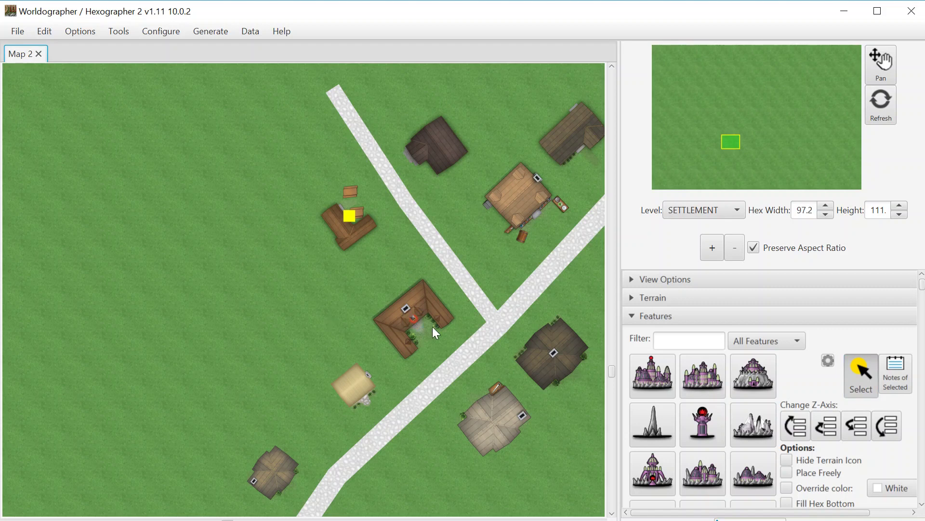
{"action": "mouse_move", "coordinate": [418, 323]}
{"action": "left_mouse_down"}
{"action": "mouse_move", "coordinate": [323, 310]}
{"action": "mouse_move", "coordinate": [421, 326]}
{"action": "left_mouse_up"}
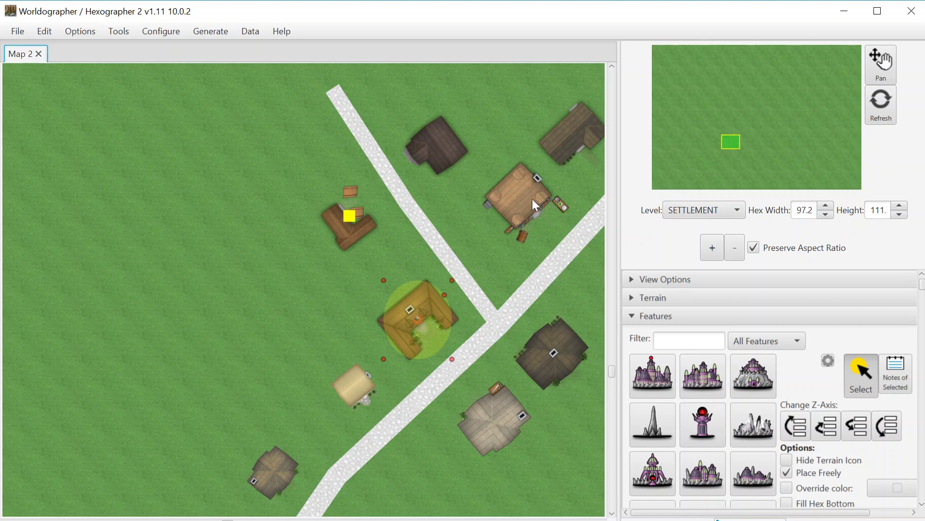
{"action": "left_click", "coordinate": [520, 202]}
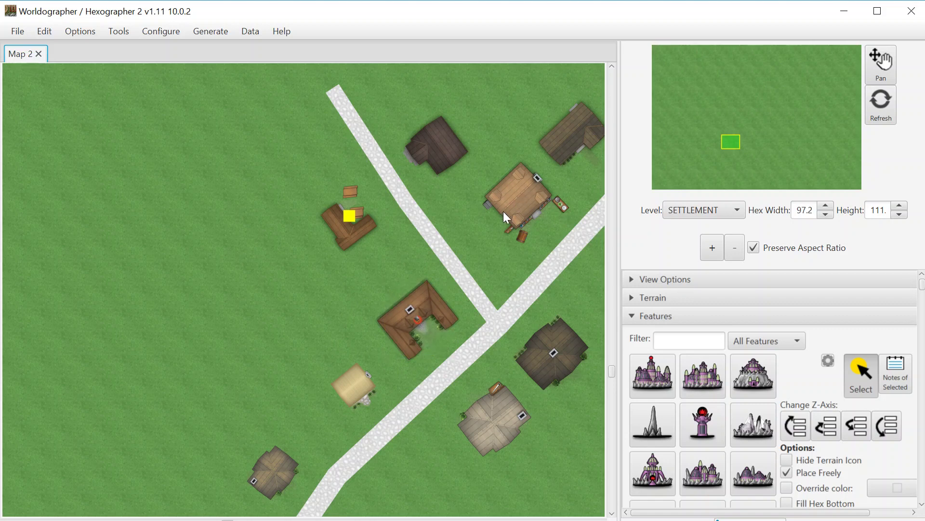
{"action": "mouse_move", "coordinate": [493, 418]}
{"action": "left_mouse_down"}
{"action": "mouse_move", "coordinate": [470, 430]}
{"action": "mouse_move", "coordinate": [483, 415]}
{"action": "left_mouse_up"}
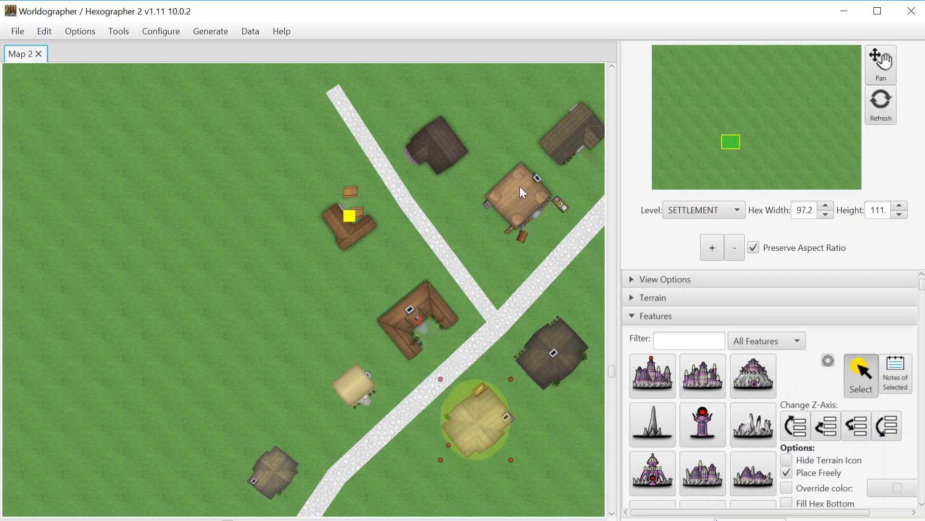
{"action": "left_click_drag", "start_coordinate": [516, 203], "coordinate": [509, 241]}
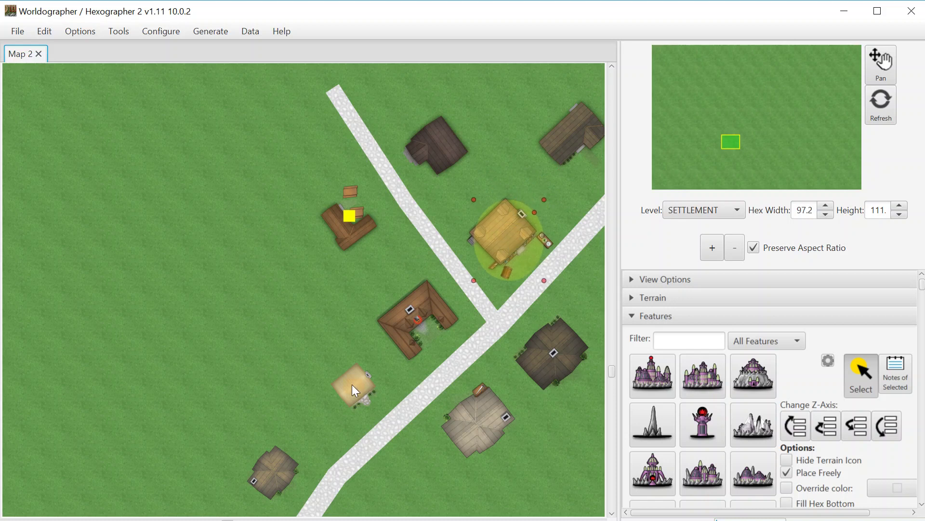
Move the tan house, light grey house, marked tavern, and two dark-roofed houses north of the junction closer to the roads and neighbouring buildings.
{"action": "left_click_drag", "start_coordinate": [352, 385], "coordinate": [373, 370]}
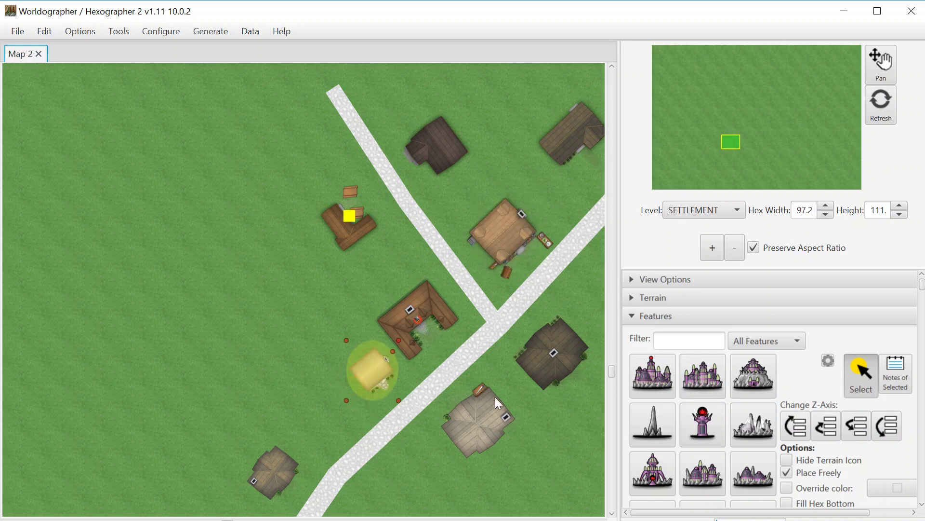
{"action": "left_click_drag", "start_coordinate": [474, 425], "coordinate": [496, 403]}
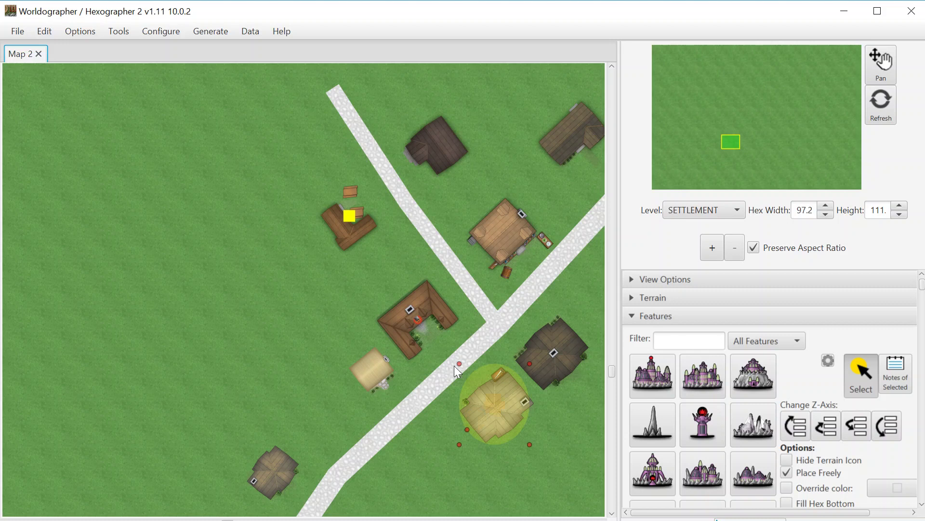
{"action": "mouse_move", "coordinate": [350, 221]}
{"action": "left_mouse_down"}
{"action": "mouse_move", "coordinate": [389, 266]}
{"action": "mouse_move", "coordinate": [352, 215]}
{"action": "left_mouse_up"}
{"action": "left_click_drag", "start_coordinate": [438, 146], "coordinate": [465, 185]}
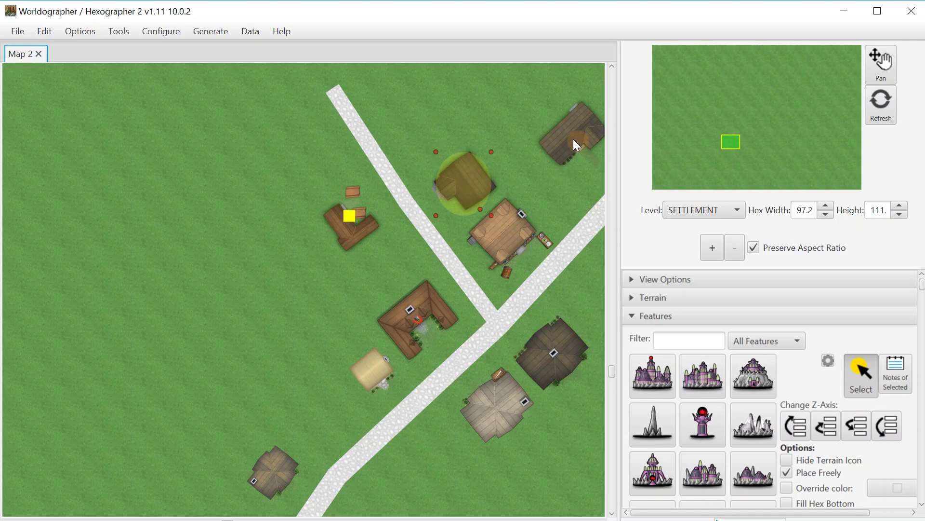
{"action": "left_click_drag", "start_coordinate": [575, 145], "coordinate": [562, 181]}
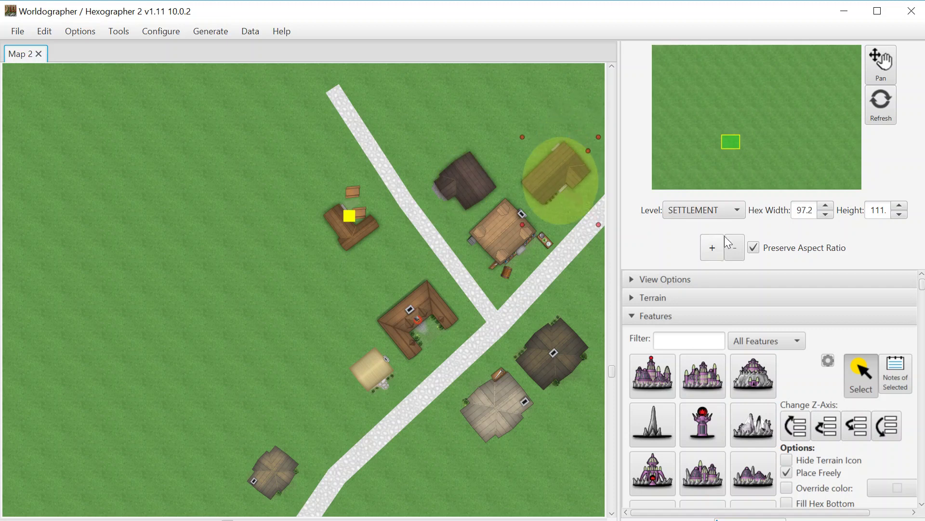
Generate and place another round of settlement buildings for a population of 5,000 to fill the freed gaps along the roads.
{"action": "left_click", "coordinate": [739, 245]}
{"action": "left_click", "coordinate": [739, 244]}
{"action": "left_click", "coordinate": [738, 245]}
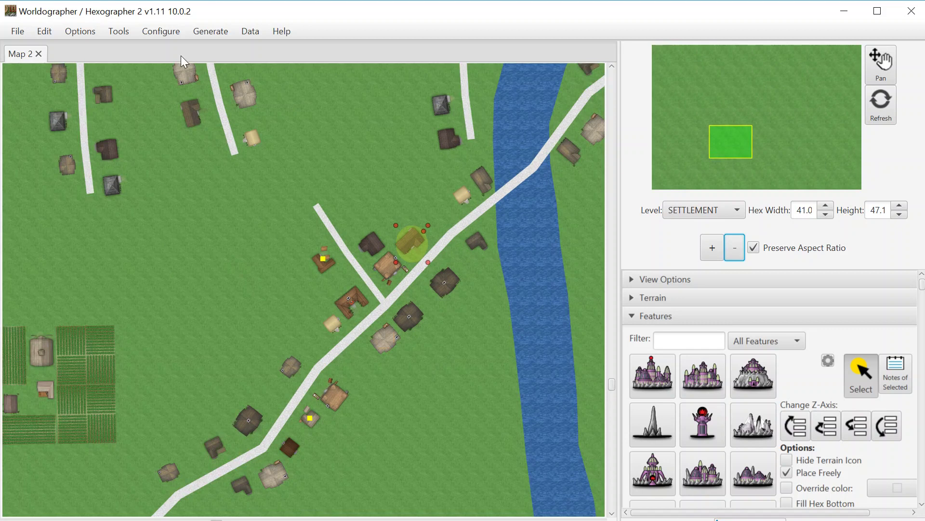
{"action": "left_click", "coordinate": [209, 31]}
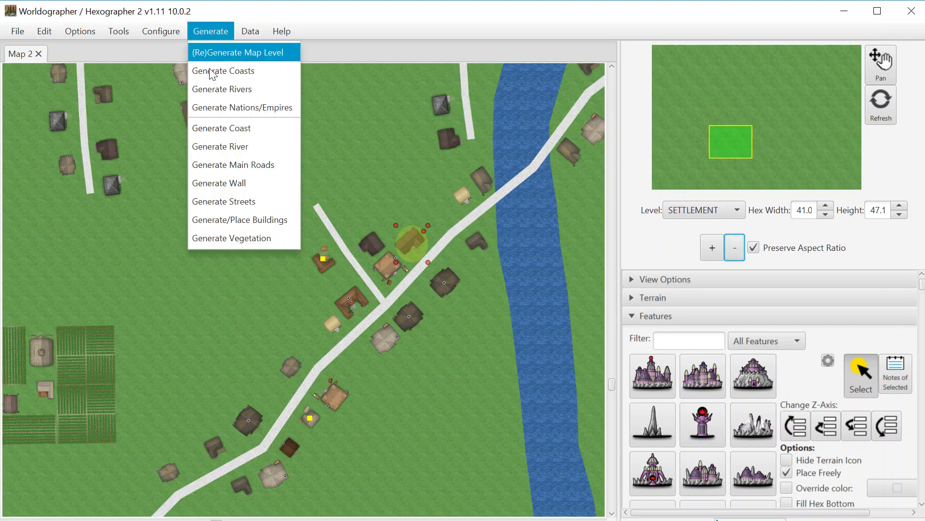
{"action": "left_click", "coordinate": [244, 220]}
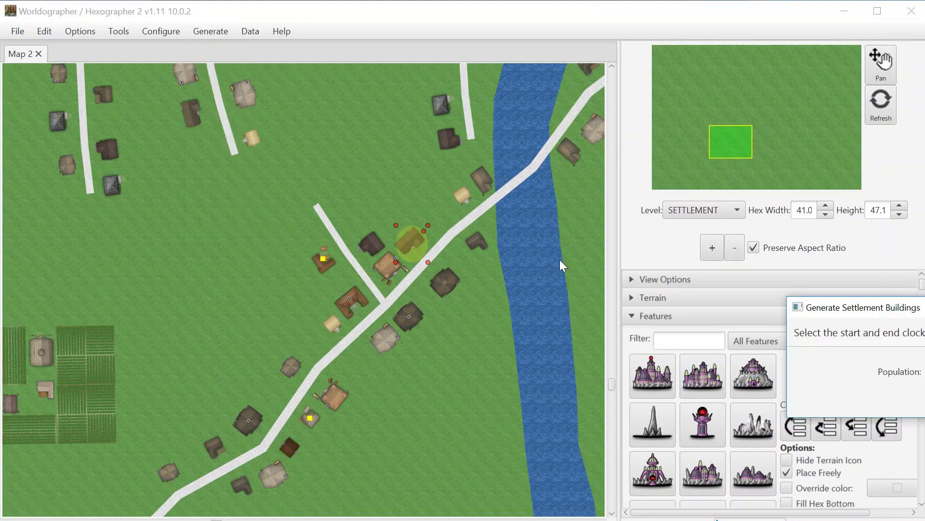
{"action": "left_click_drag", "start_coordinate": [910, 308], "coordinate": [689, 255]}
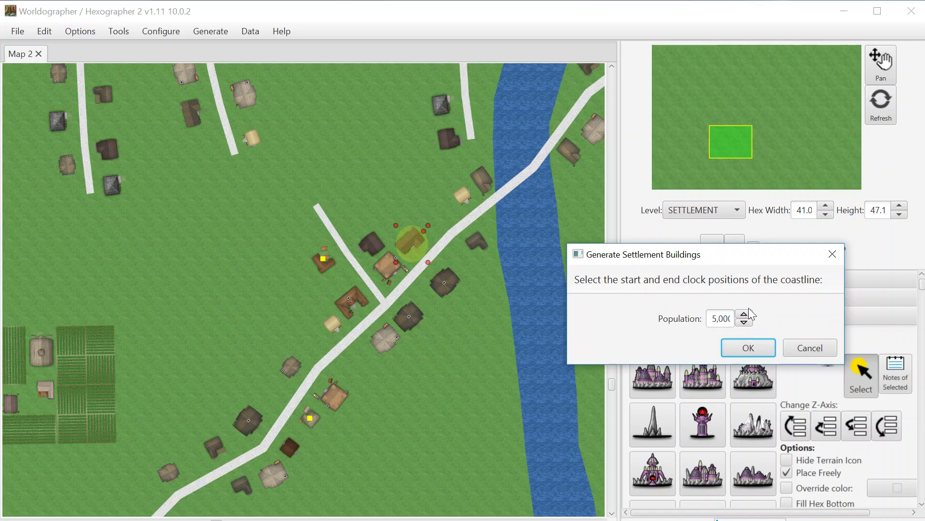
{"action": "left_click", "coordinate": [744, 348]}
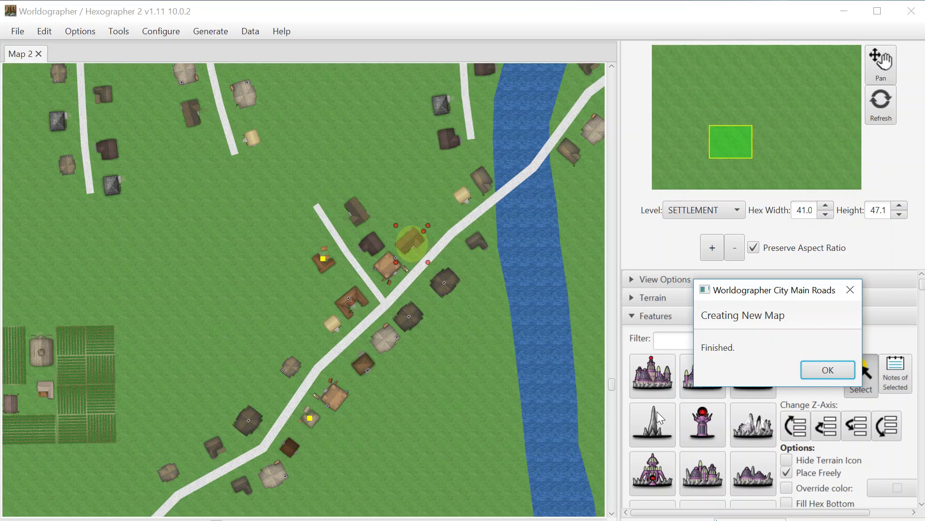
{"action": "left_click", "coordinate": [826, 372]}
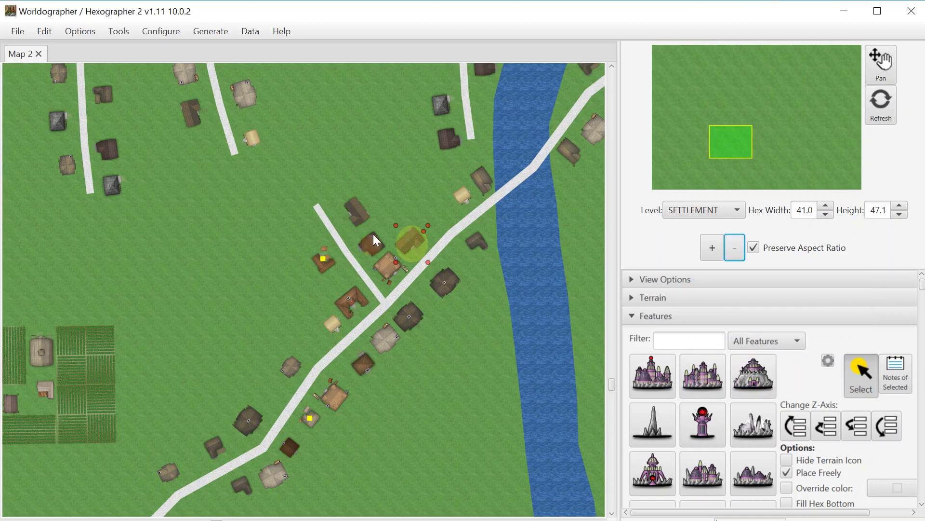